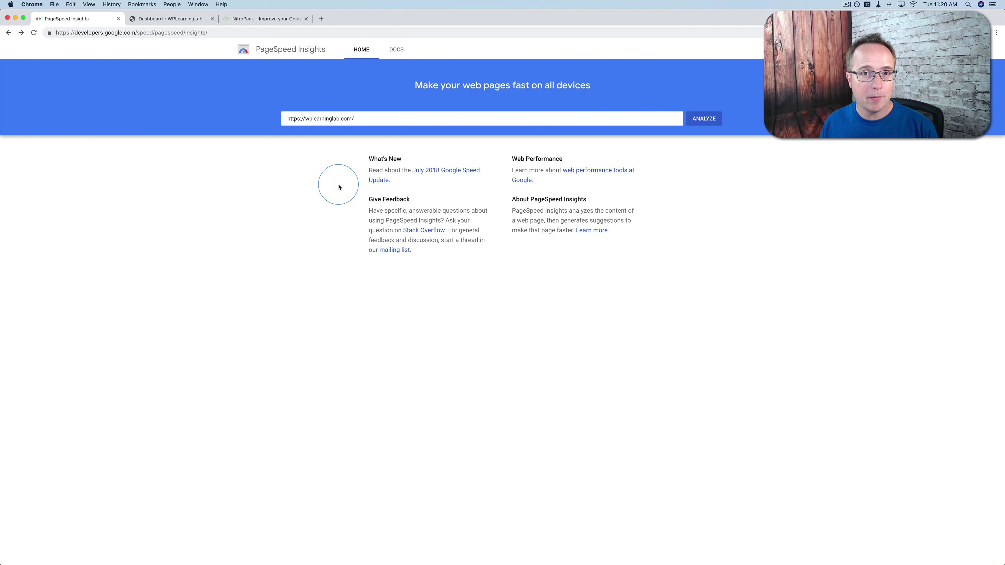
left_click(708, 119)
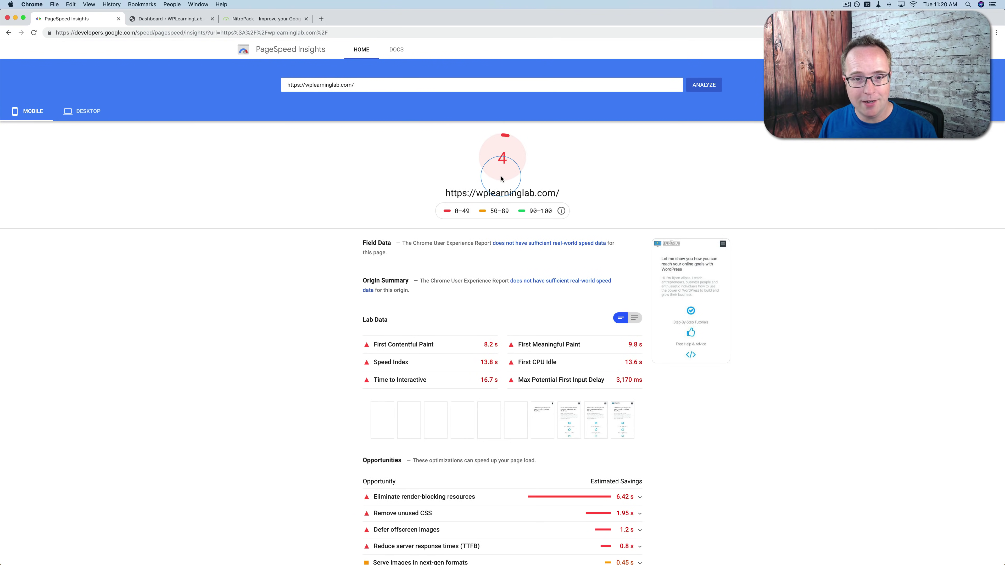
left_click(85, 112)
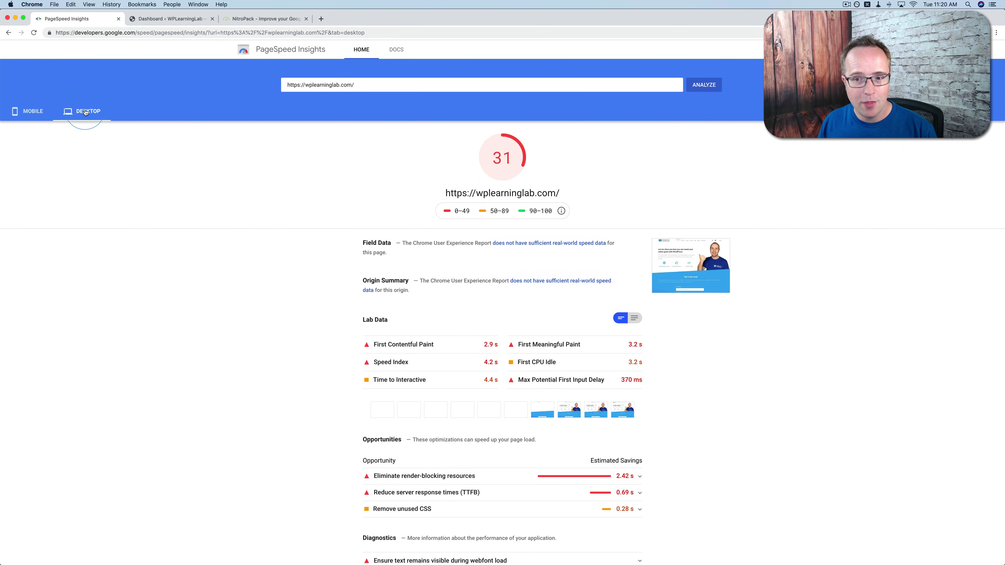
left_click(32, 111)
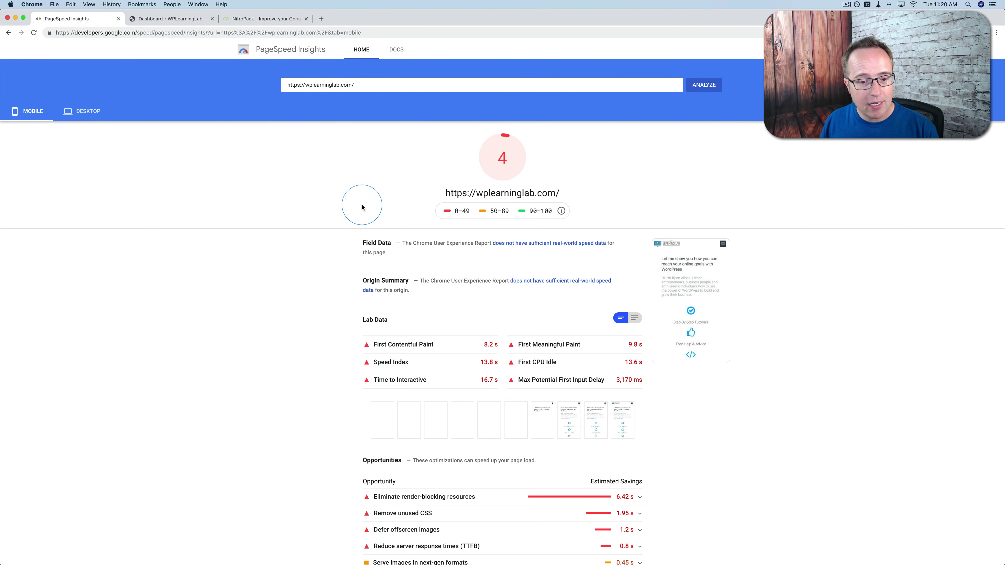
left_click(71, 107)
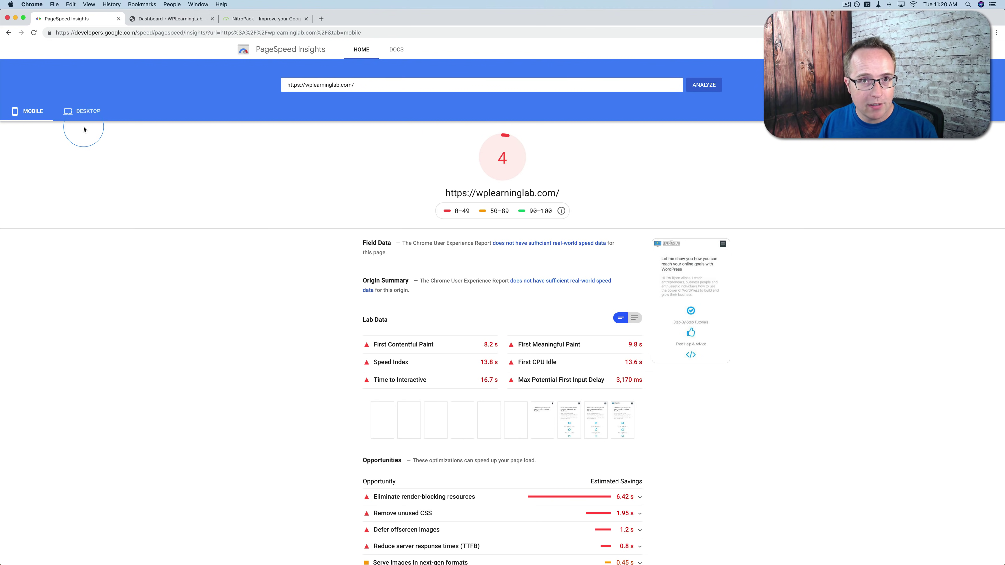
left_click(88, 115)
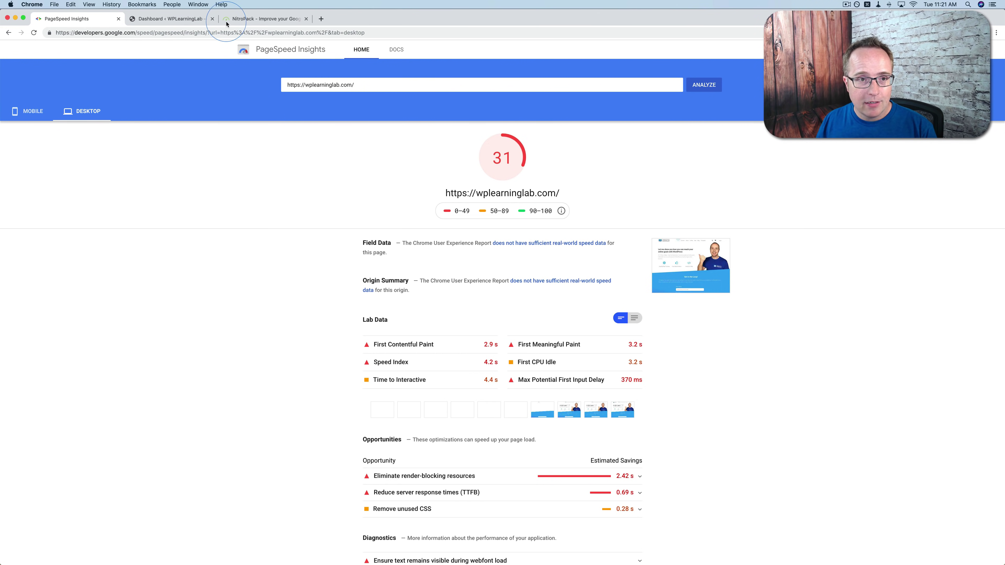
Run NitroPack's free test on wplearninglab.com: mobile rises from 7 to 96, desktop from 32 to 100
left_click(245, 18)
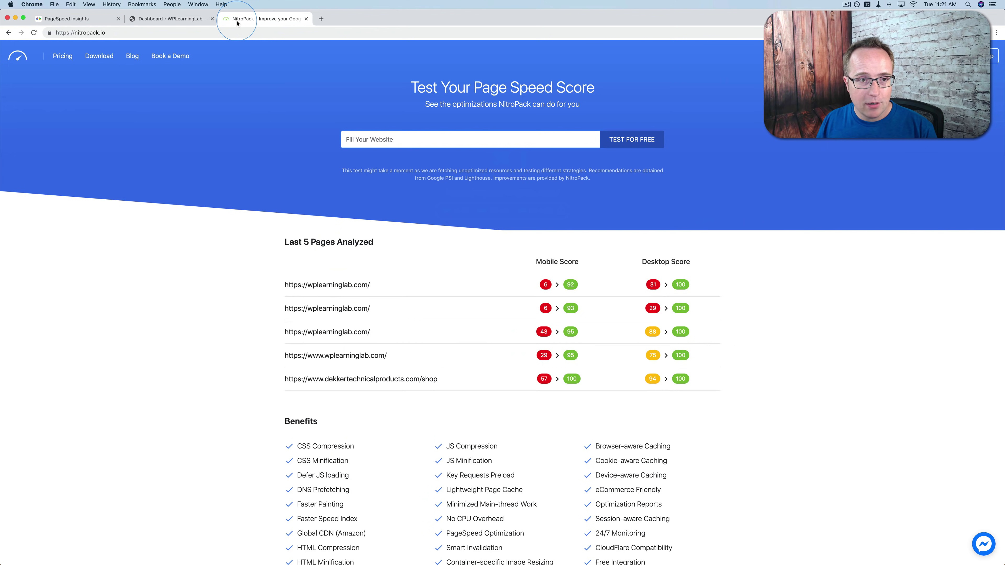
left_click(367, 139)
type("https://wplearninglab.com/")
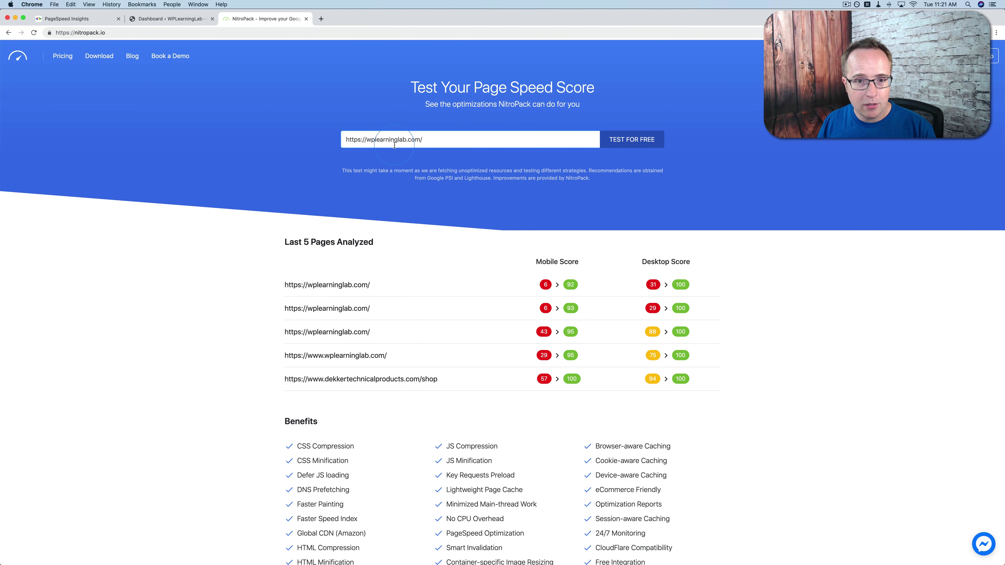
left_click(639, 140)
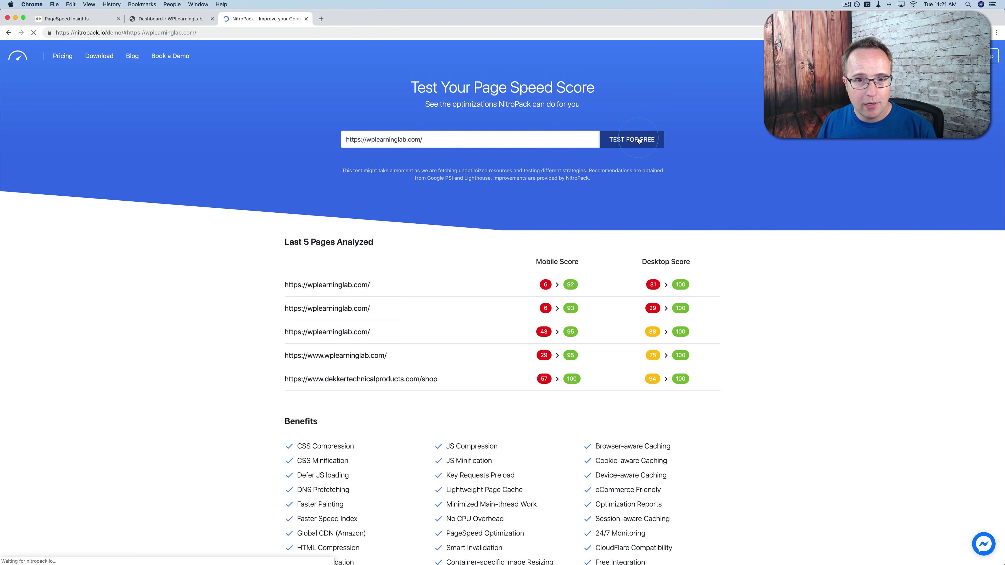
scroll(465, 255, "down", 2)
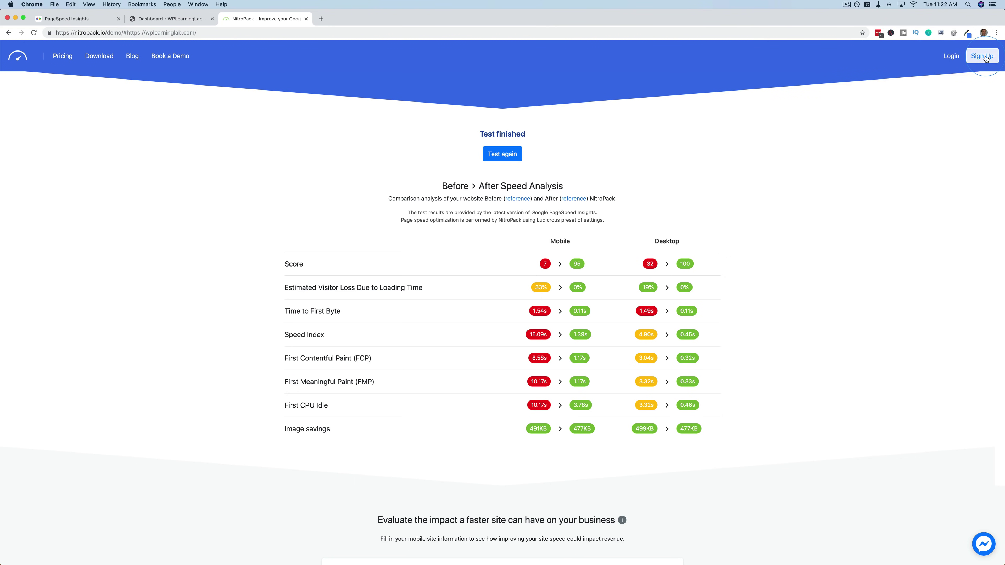
Sign up and log in to NitroPack to reach the Free-plan dashboard with 0 optimized pages
left_click(985, 56)
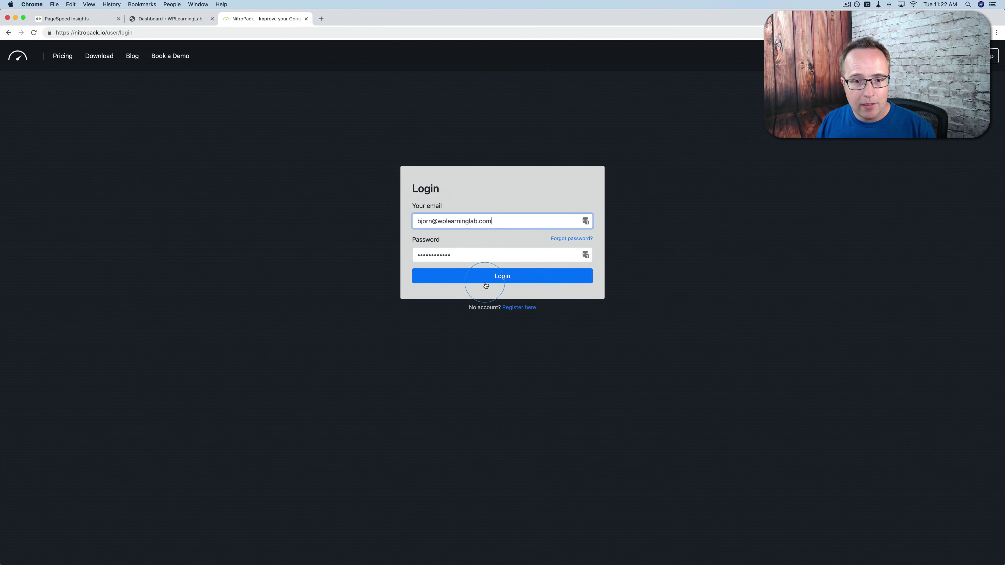
left_click(489, 278)
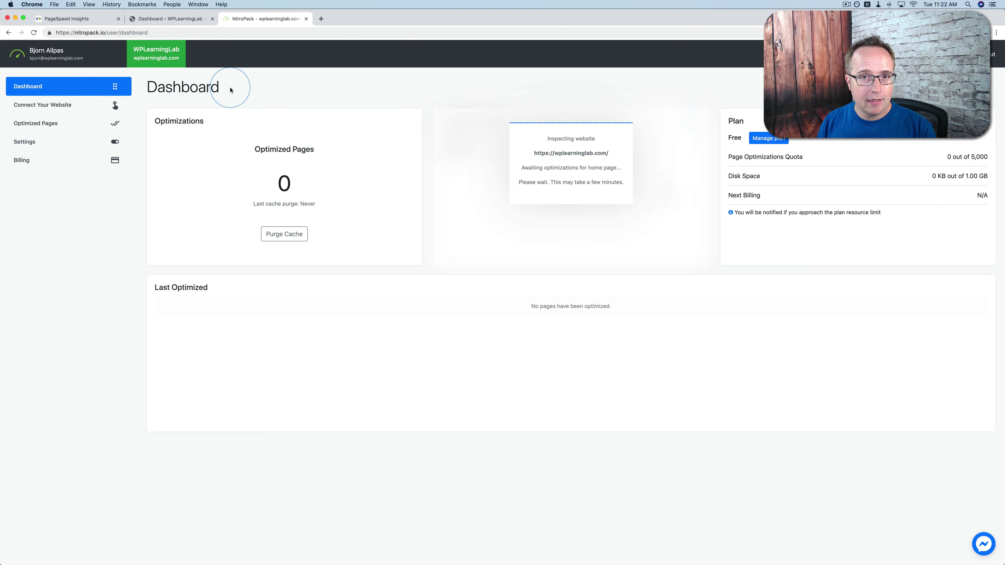
Upload nitropack.zip through Plugins > Add New, install it and activate the NitroPack plugin
left_click(180, 21)
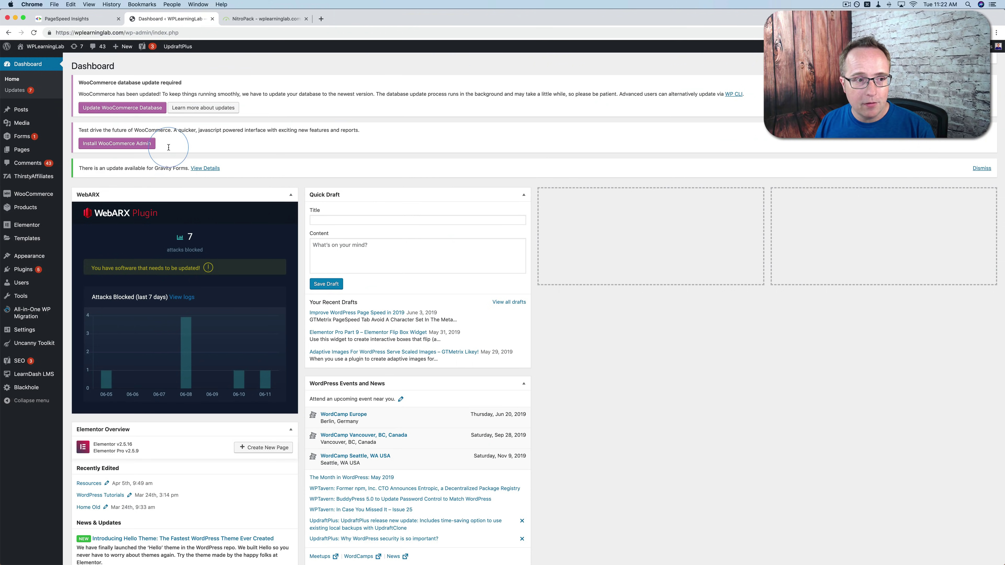
mouse_move(31, 270)
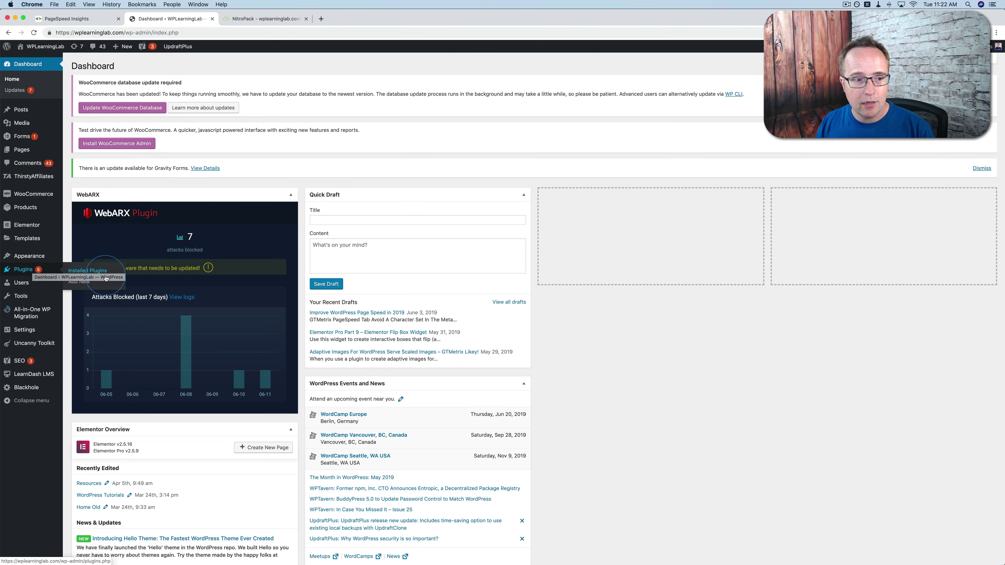
left_click(85, 284)
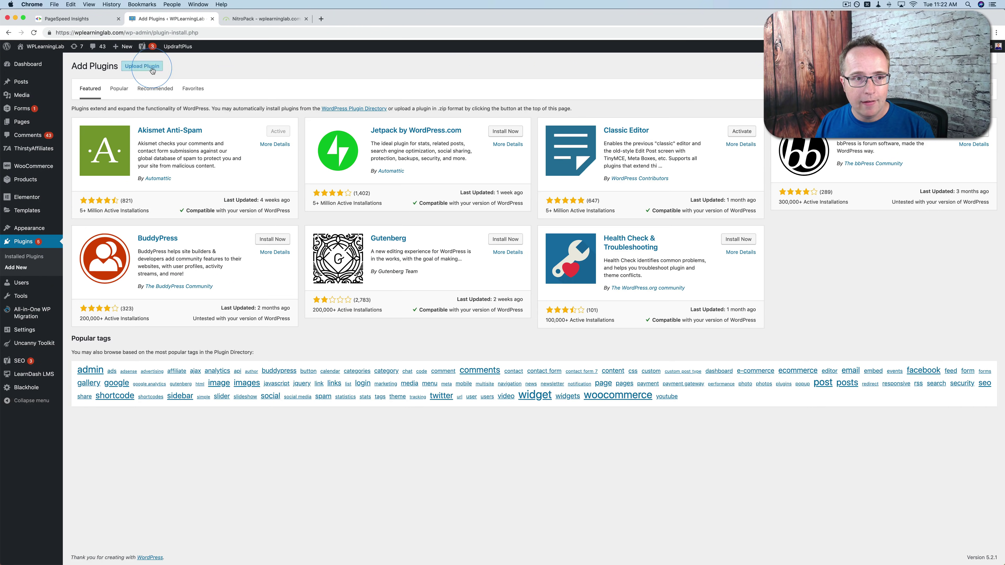
left_click(142, 65)
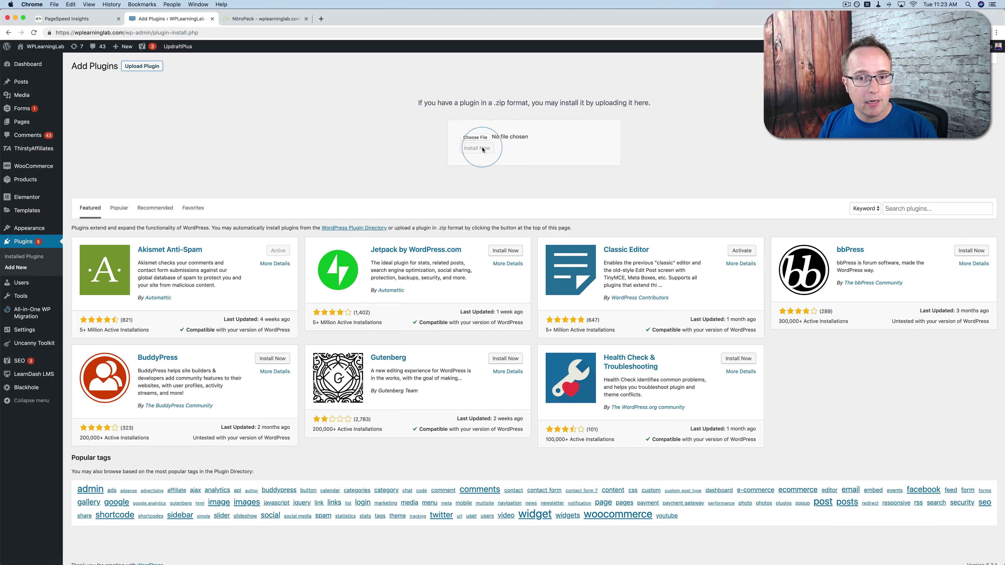
left_click(473, 137)
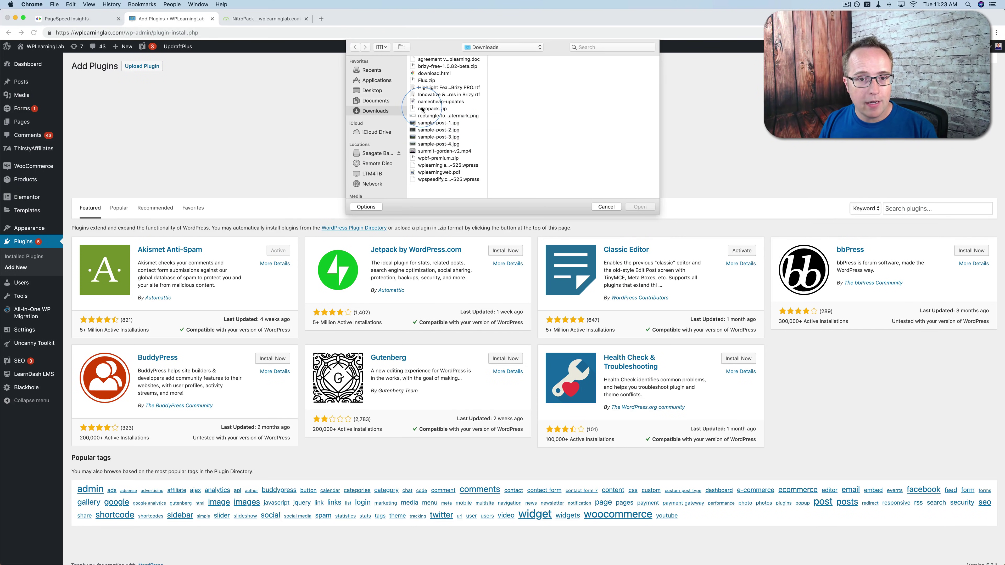
left_click(422, 109)
left_click(640, 207)
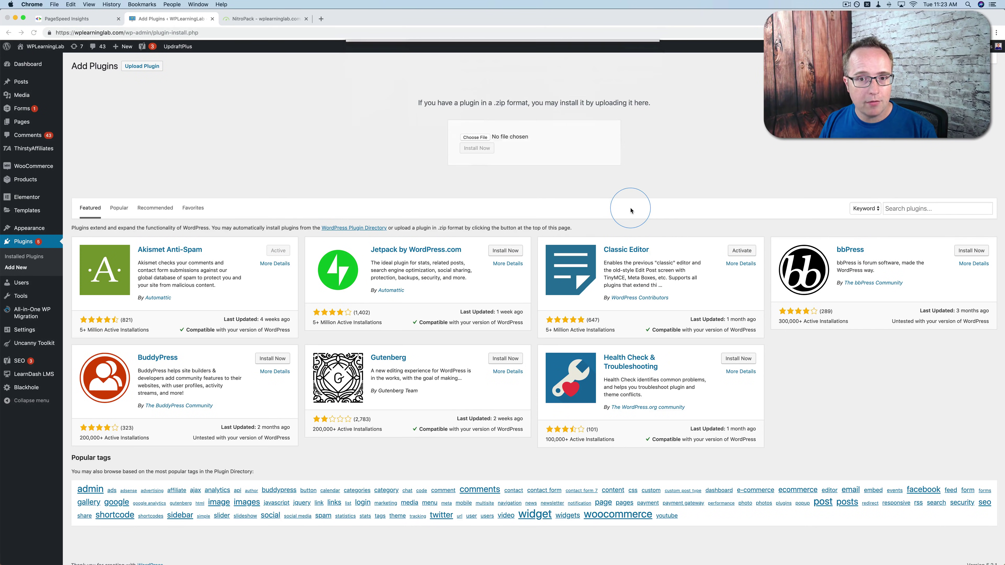
left_click(477, 148)
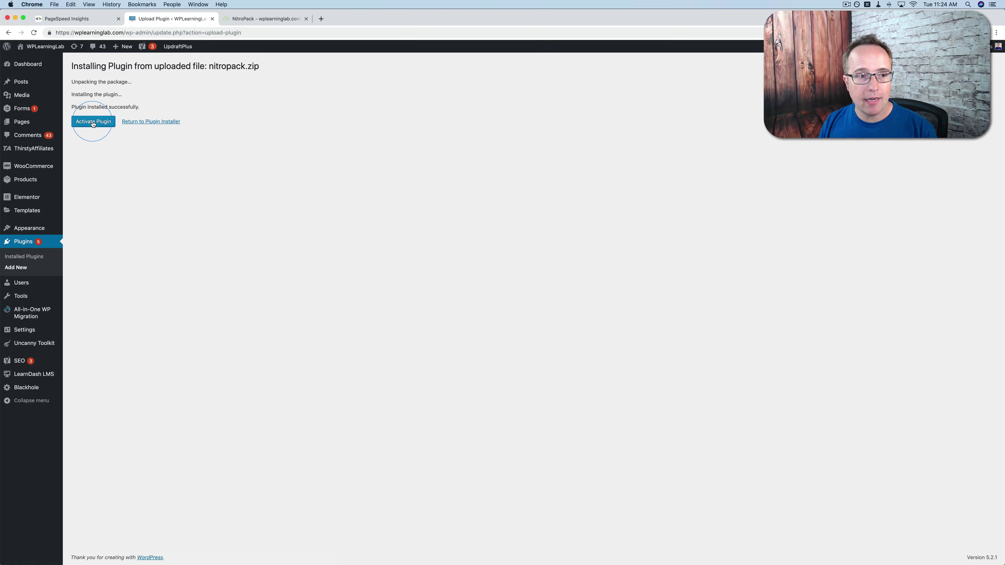
left_click(92, 122)
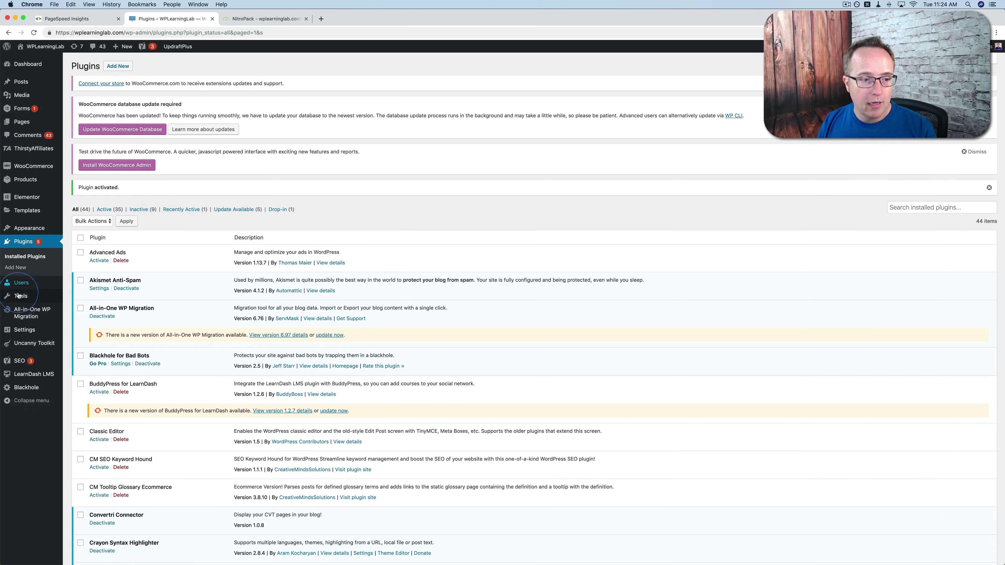
Open the NitroPack plugin settings and paste in the Site ID copied from the NitroPack account
mouse_move(24, 330)
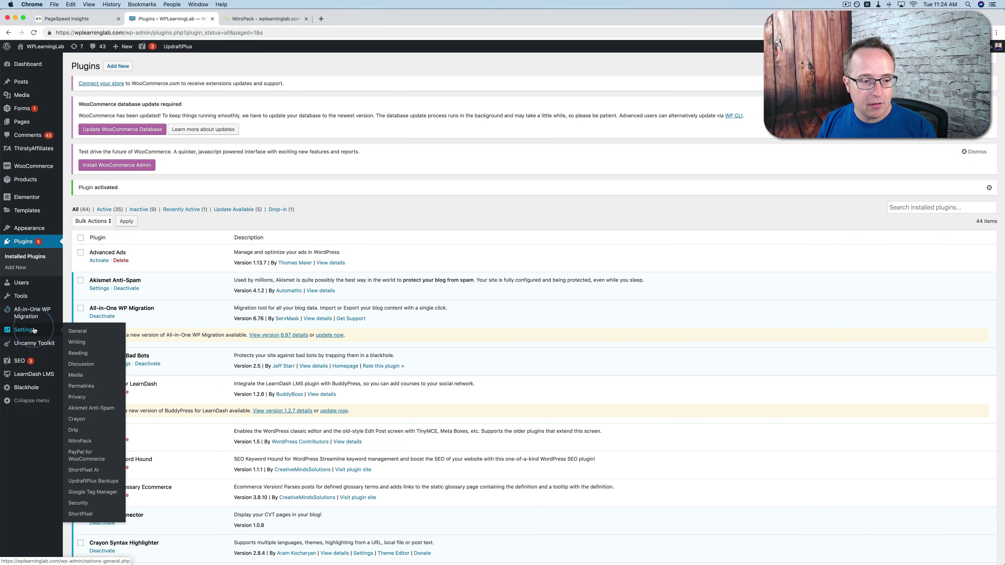
left_click(81, 442)
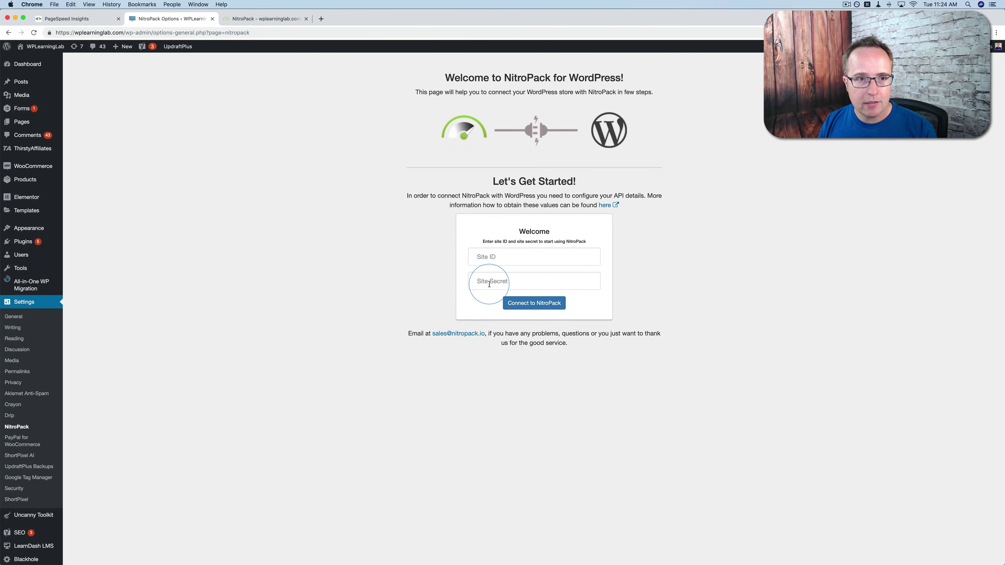
left_click(281, 18)
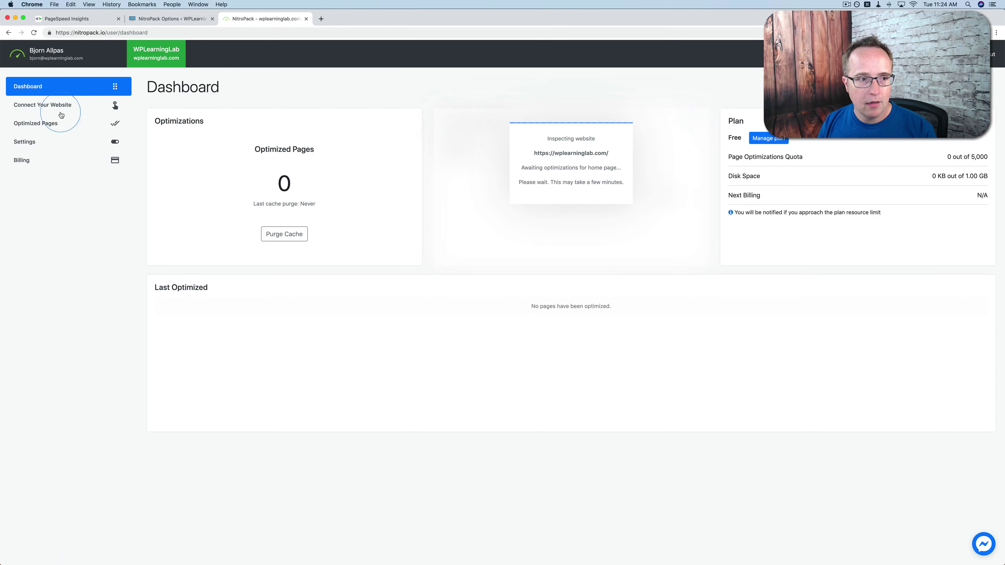
left_click(51, 106)
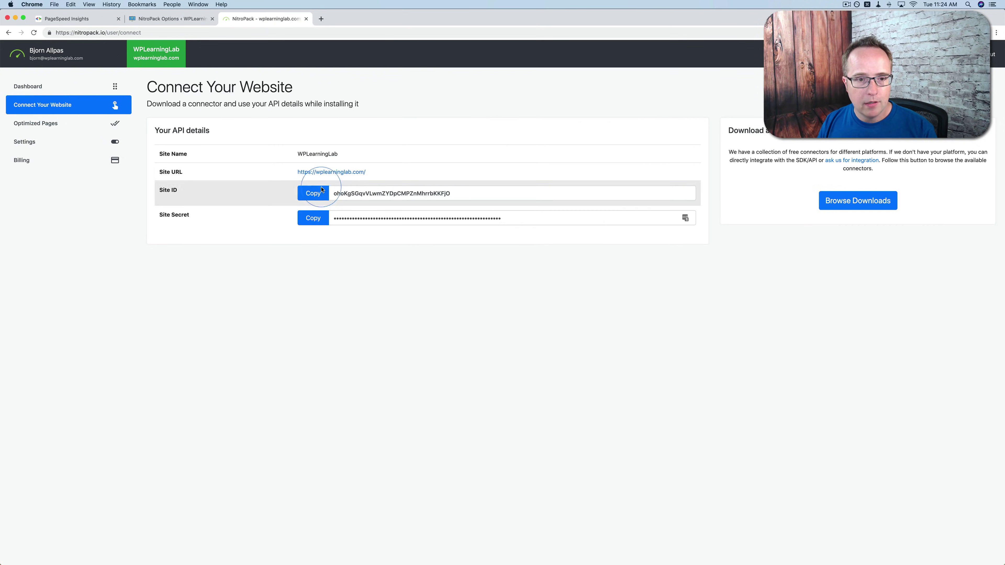
left_click(312, 193)
left_click(175, 21)
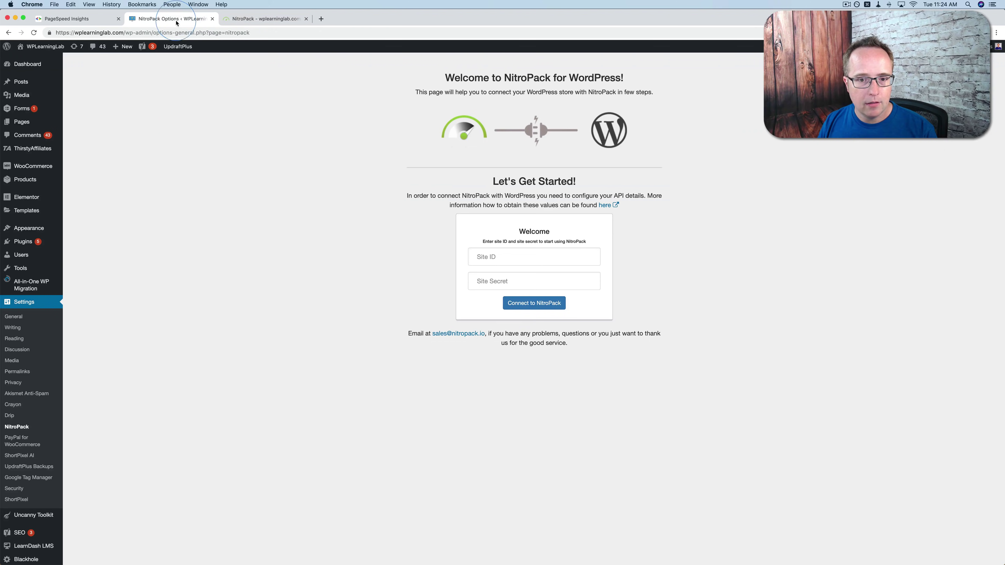
left_click(499, 262)
key("super+v")
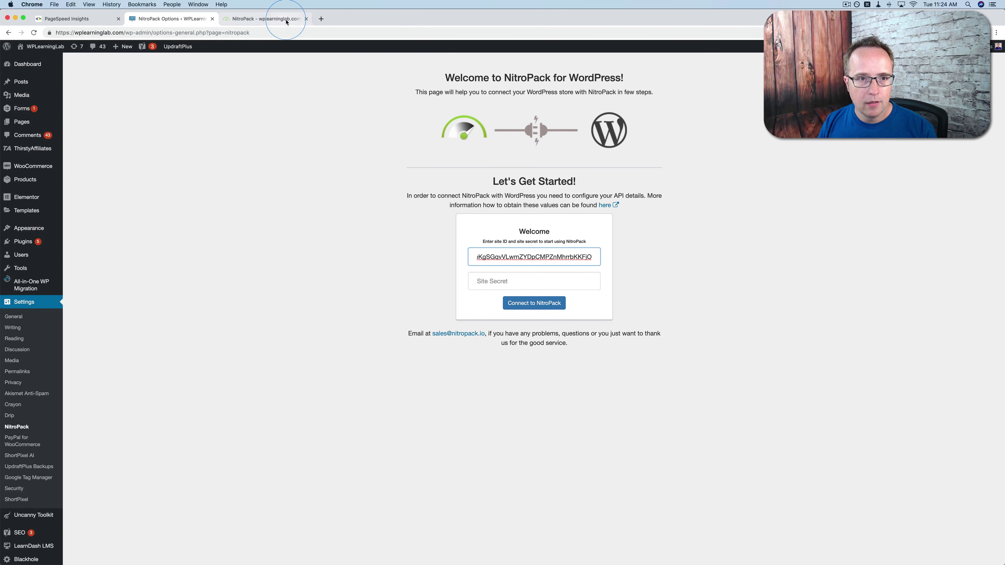
Paste the Site Secret and connect, bringing up NitroPack in Medium mode with 6 optimized pages
left_click(266, 18)
left_click(311, 218)
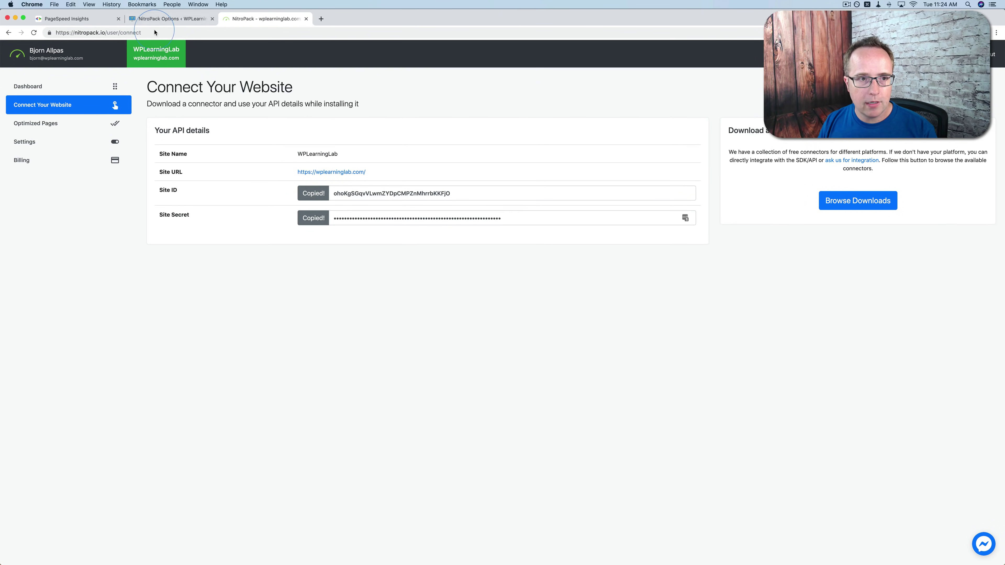
left_click(170, 19)
left_click(490, 274)
key("super+v")
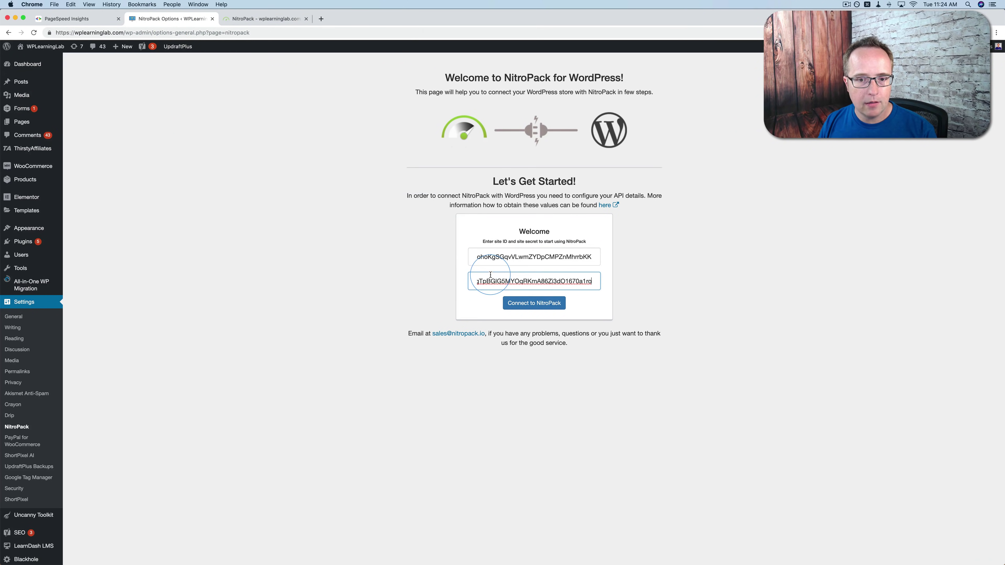
left_click(533, 303)
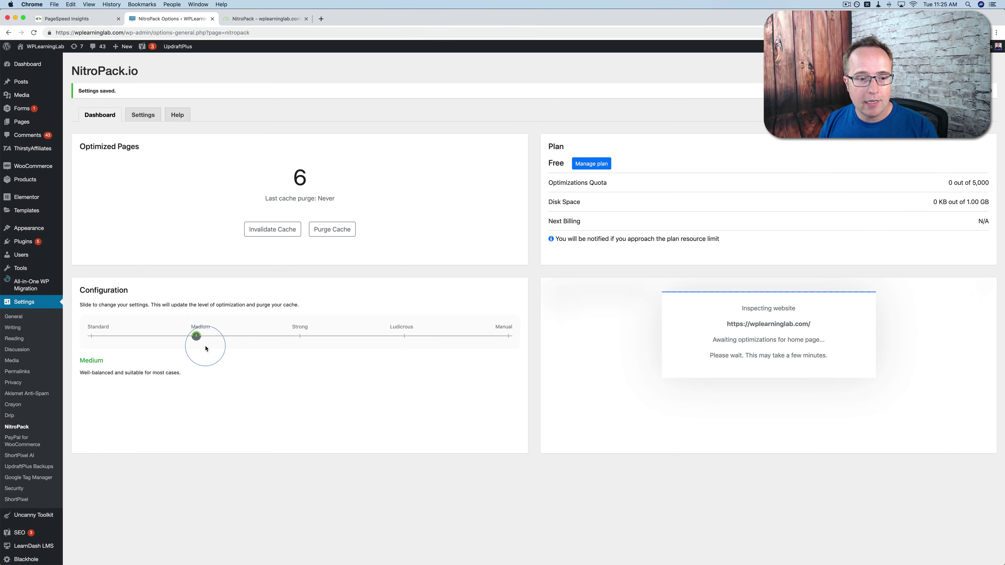
Raise NitroPack's optimization mode from Medium to Ludicrous and purge the cache, resetting optimized pages to 1
left_click_drag(201, 319, 400, 331)
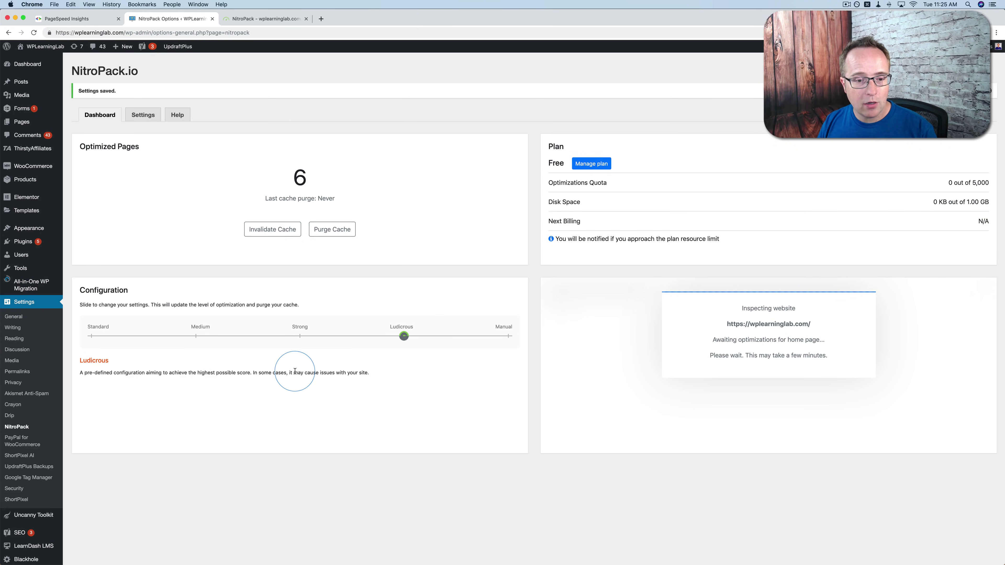
left_click_drag(294, 372, 366, 378)
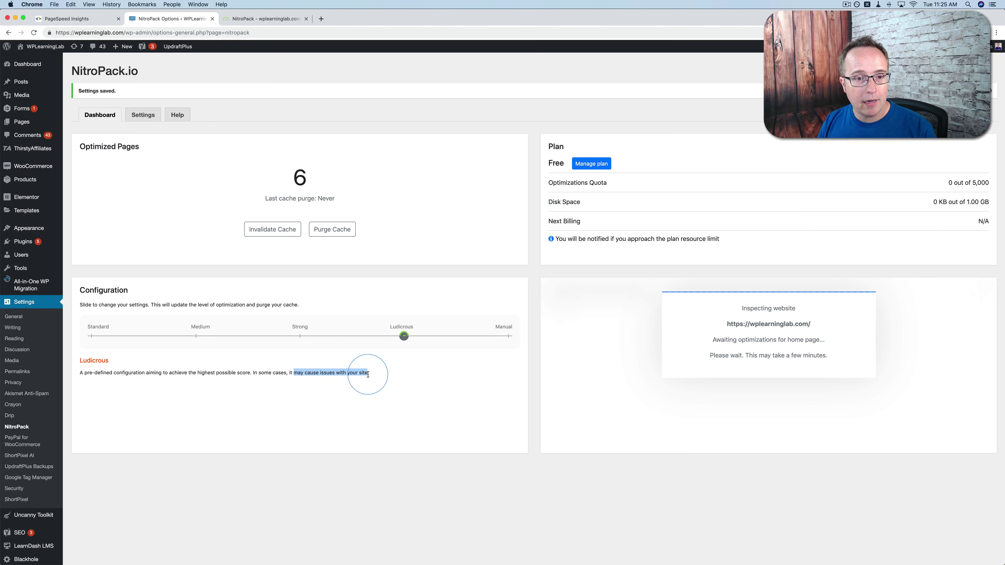
left_click(395, 373)
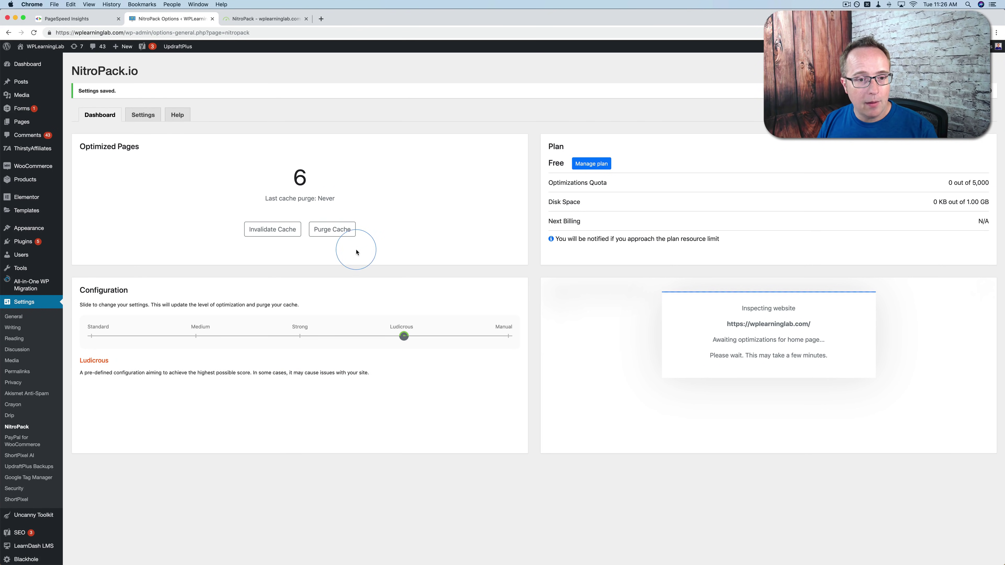
left_click(330, 229)
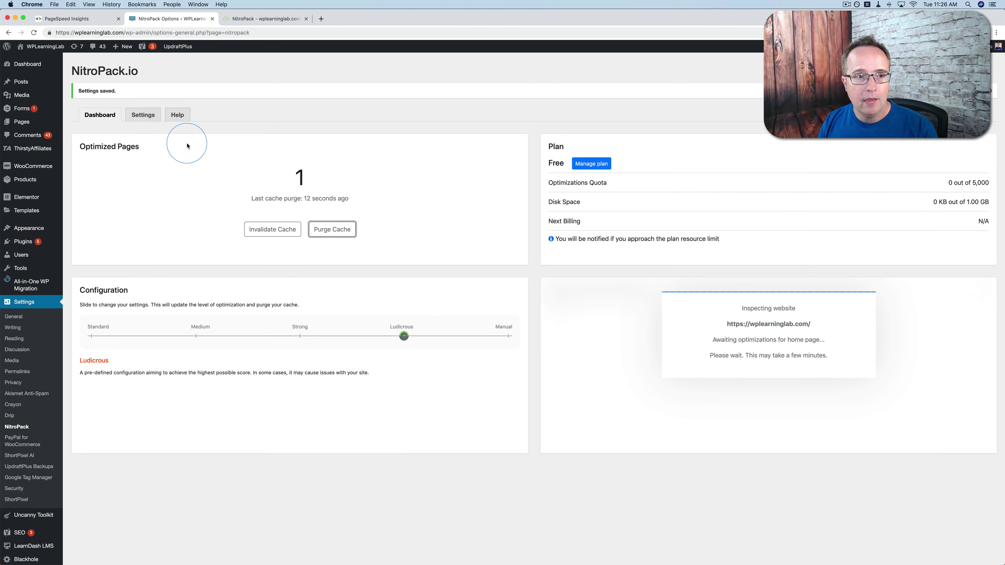
Re-analyze wplearninglab.com in a new PageSpeed Insights tab and view its new desktop score of 98
left_click(89, 20)
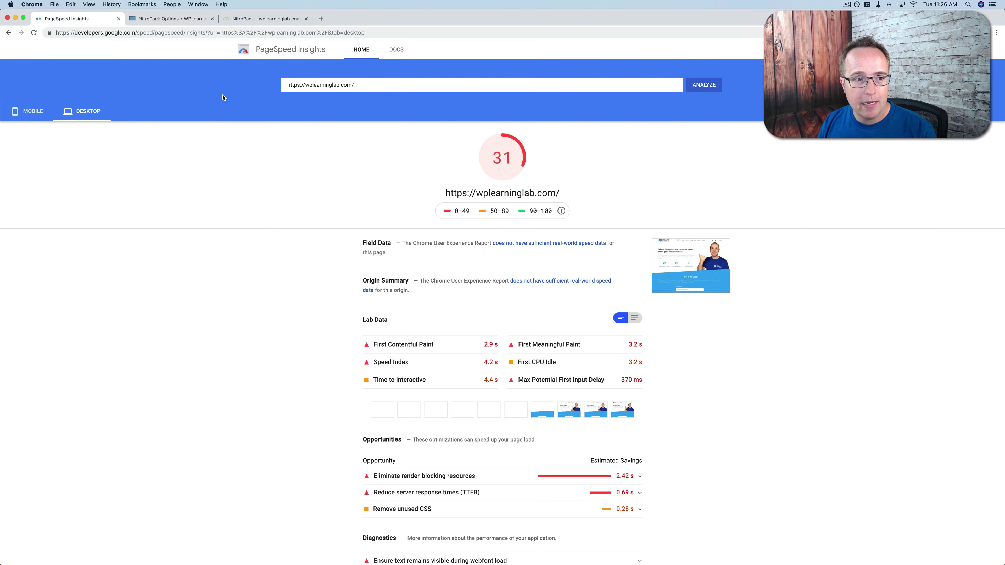
triple_click(313, 86)
left_click(291, 49, "super")
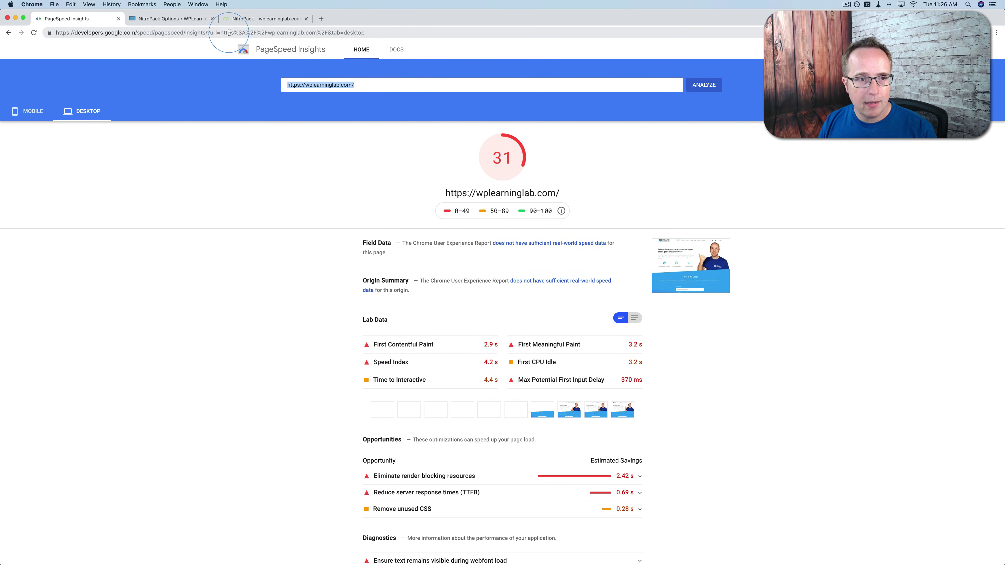
left_click(357, 19)
left_click(356, 121)
key("cmd+v")
left_click(633, 100)
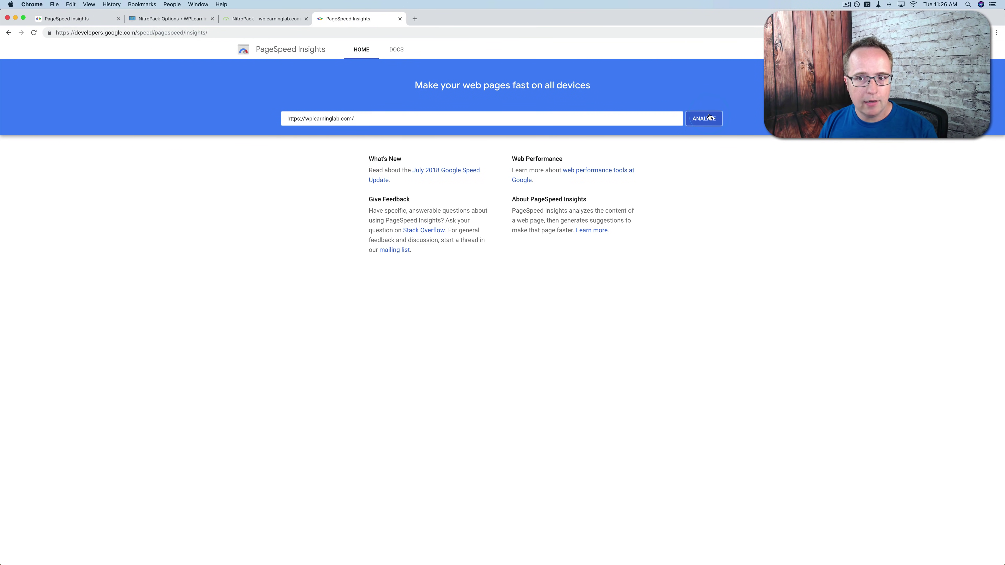
left_click(709, 118)
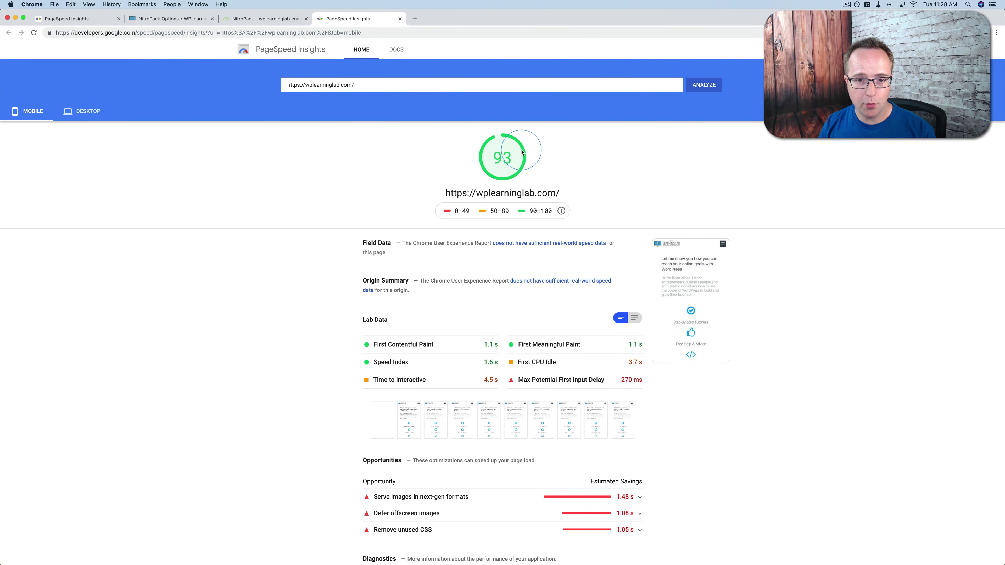
left_click(81, 112)
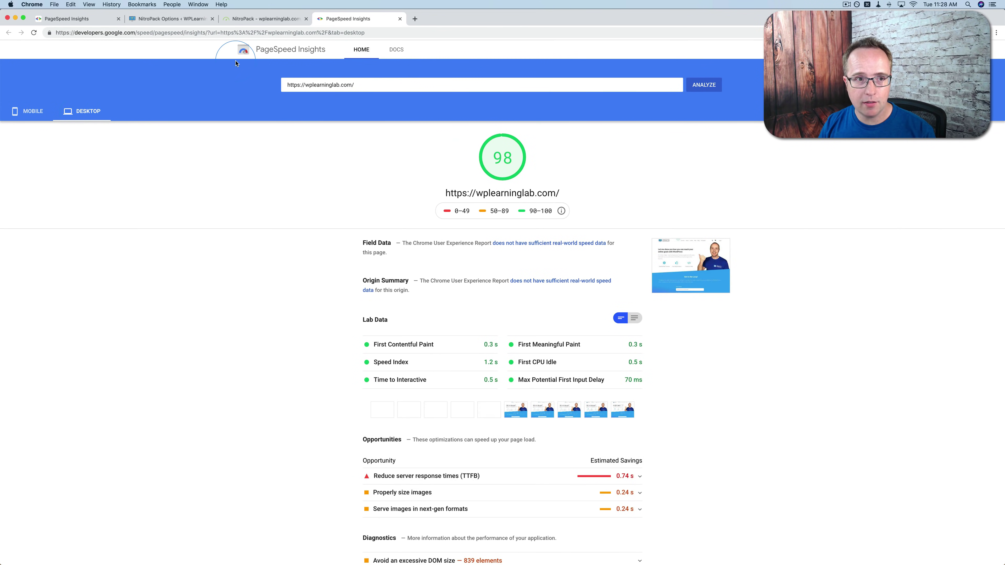
Check NitroPack's optimized pages, then place the new PageSpeed report tab beside the old one
left_click(242, 20)
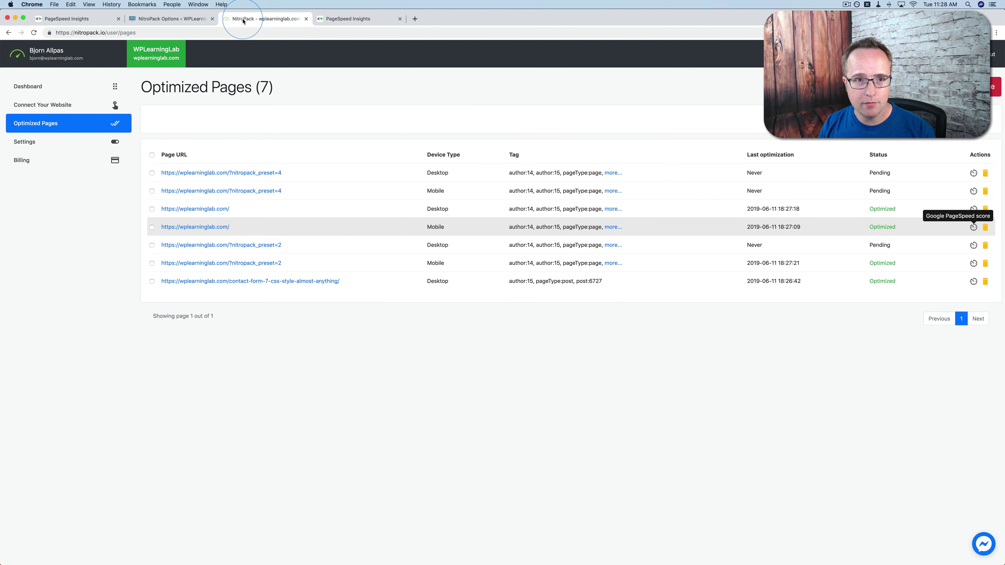
left_click(168, 18)
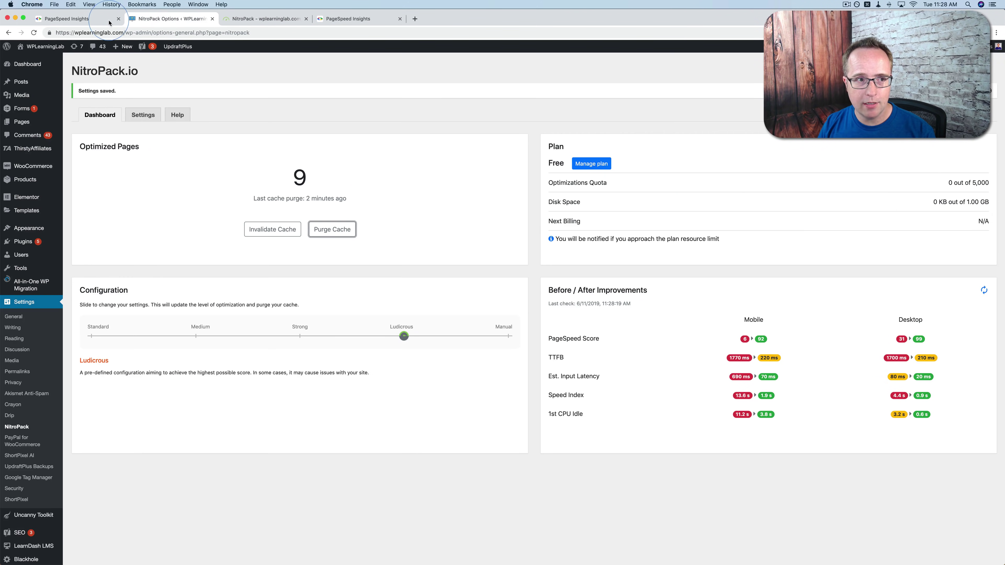
left_click(99, 22)
left_click(348, 19)
left_click_drag(348, 19, 150, 22)
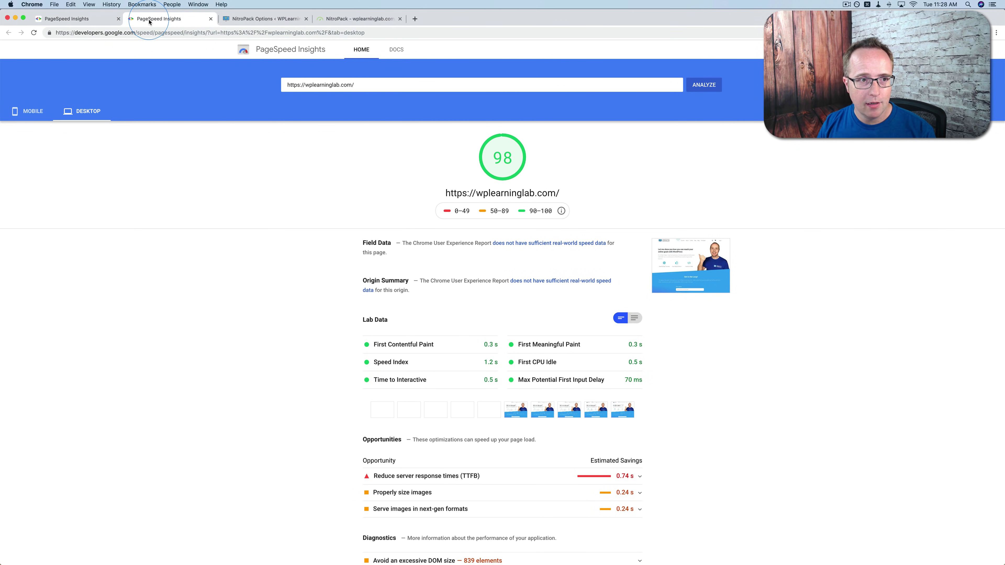
Compare the old 4 mobile / 31 desktop scores with the new 93 mobile / 98 desktop
left_click(81, 20)
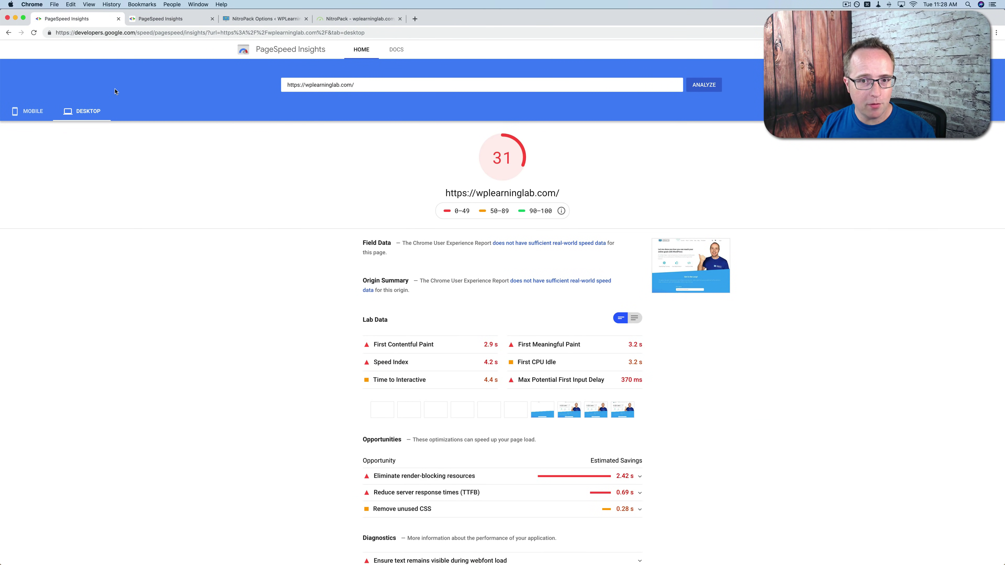
left_click(34, 113)
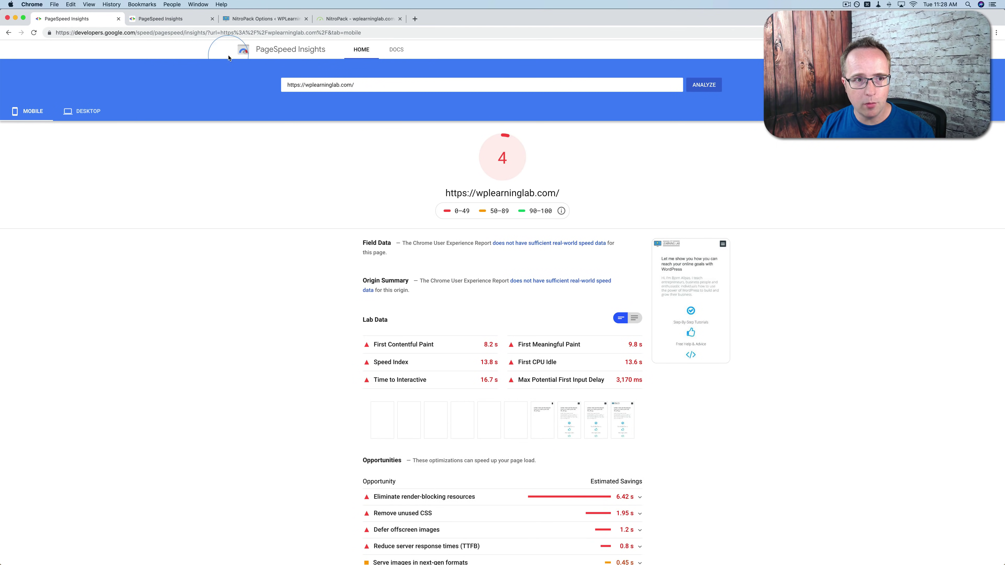
left_click(193, 21)
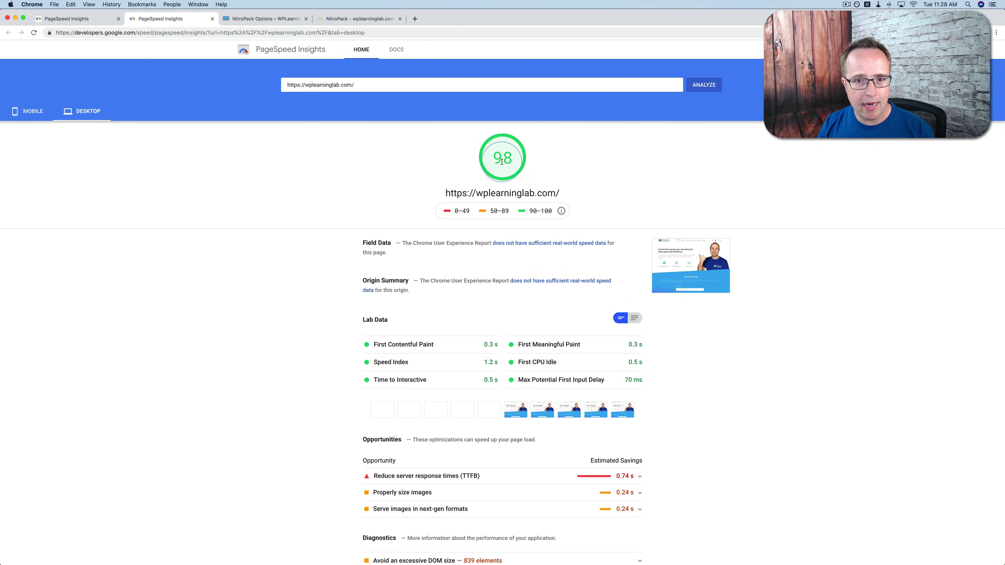
left_click(39, 110)
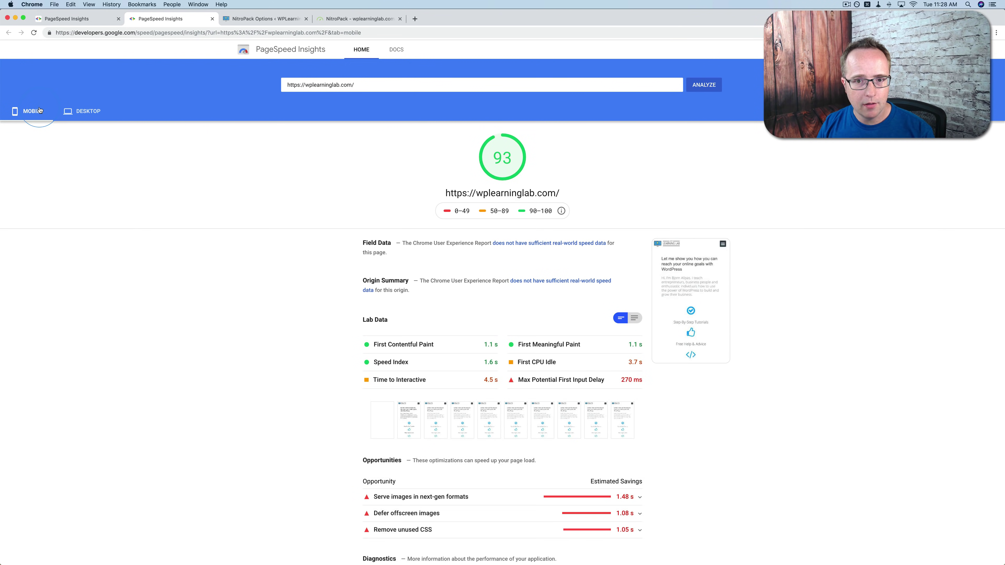
left_click(510, 181)
left_click(396, 240)
left_click(303, 271)
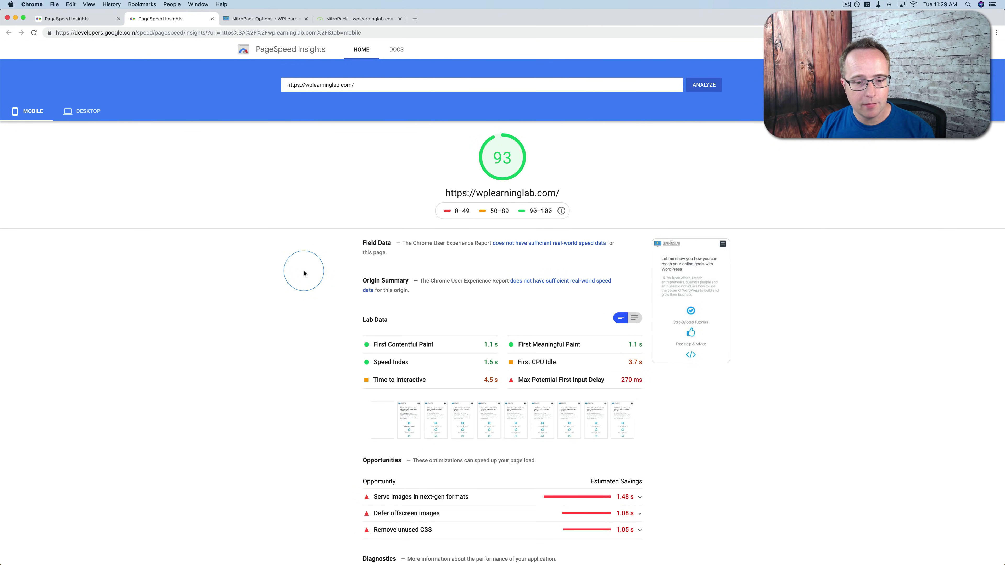
scroll(304, 273, "down", 5)
scroll(304, 274, "down", 4)
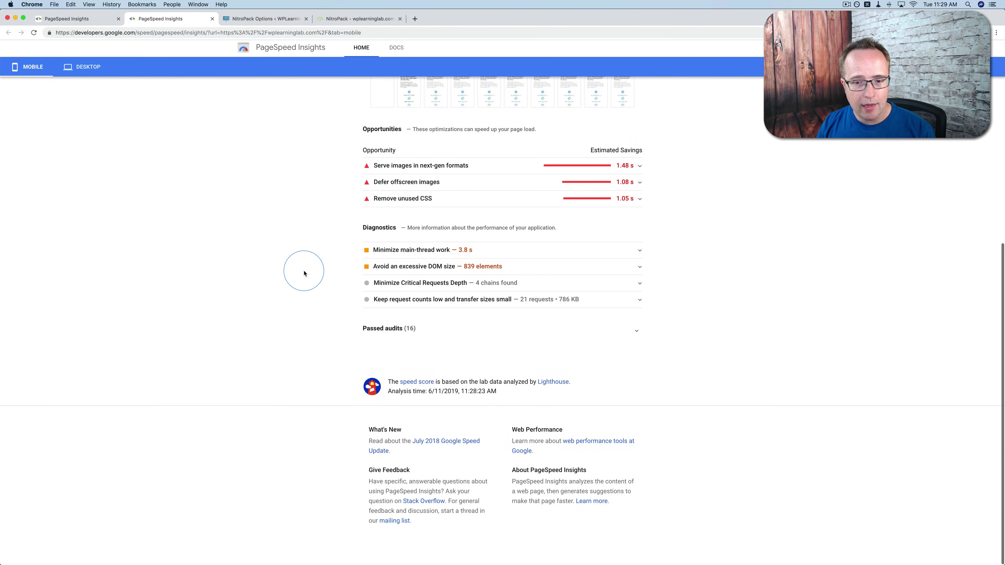
scroll(304, 273, "up", 10)
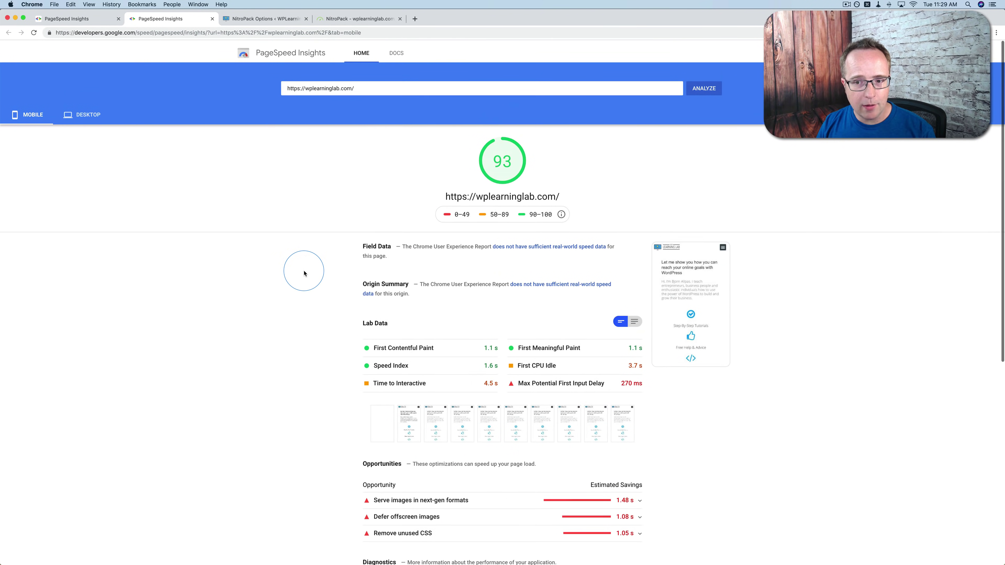
left_click(87, 113)
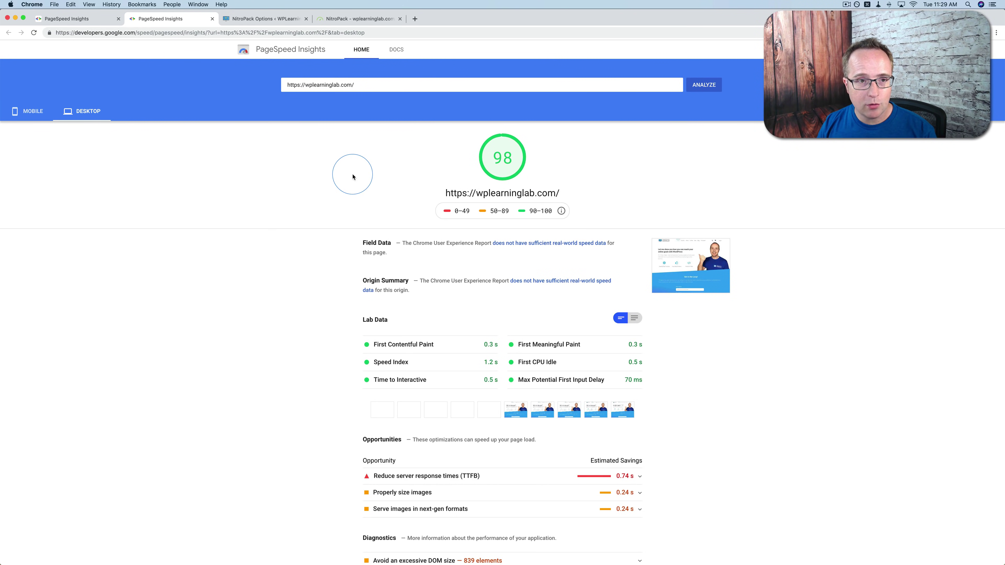
Open the live wplearninglab.com homepage in a new tab from the WordPress dashboard
left_click(263, 18)
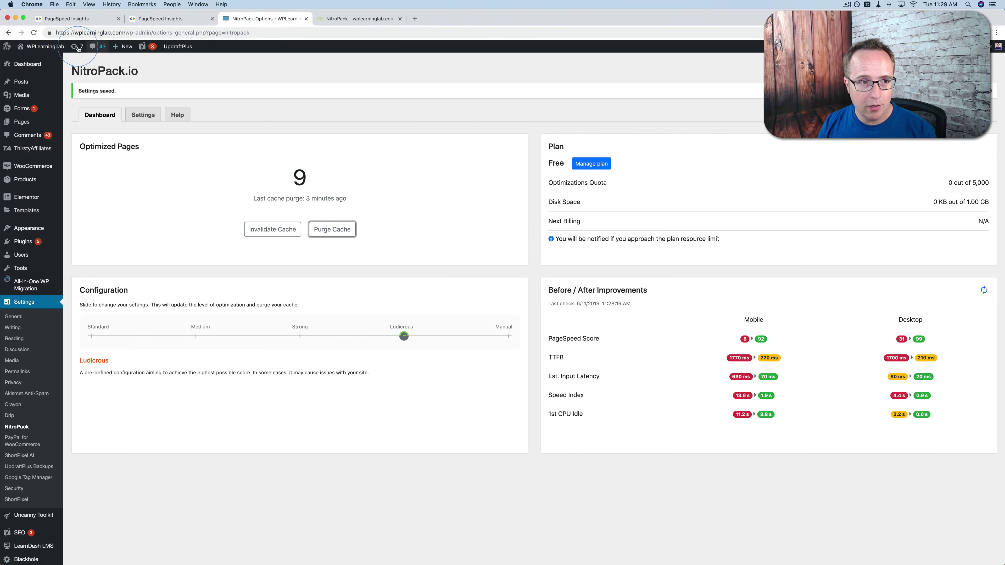
left_click(52, 60, "super")
left_click(354, 20)
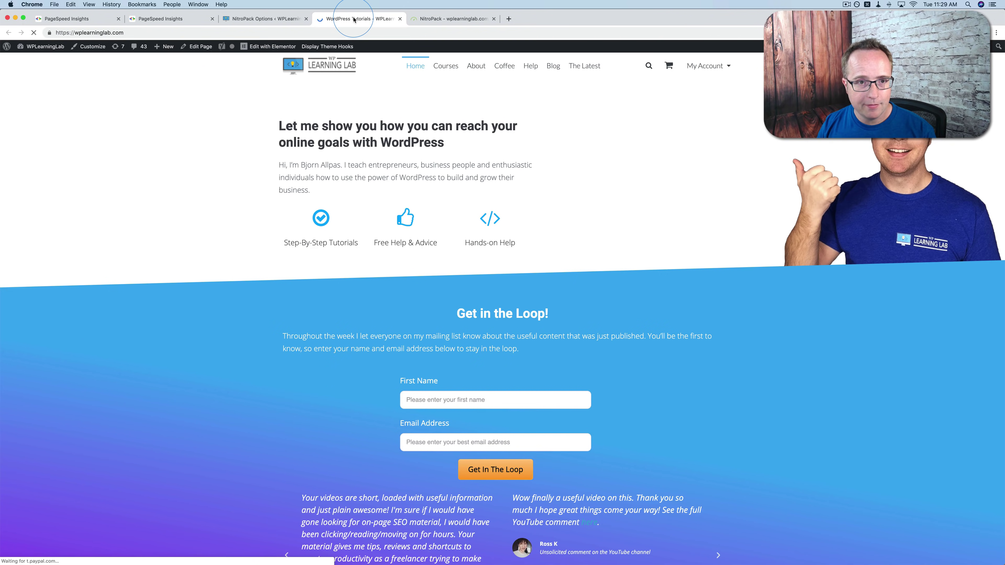
Load the homepage logged out in a private window, then return to the 98 PageSpeed report
left_click(315, 35)
key("super+c")
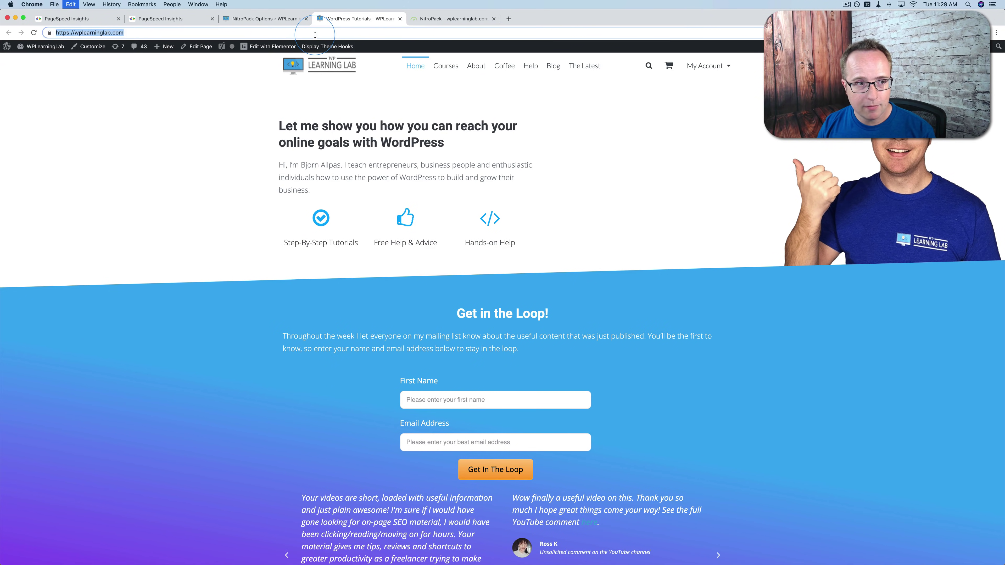
key("super+shift+n")
key("super+v")
key("Return")
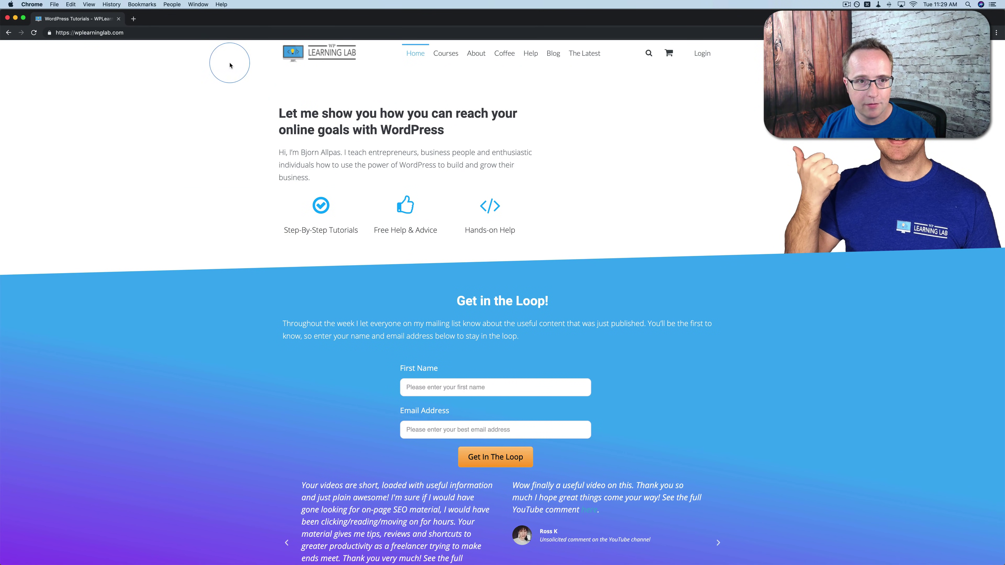
left_click(118, 18)
left_click(170, 19)
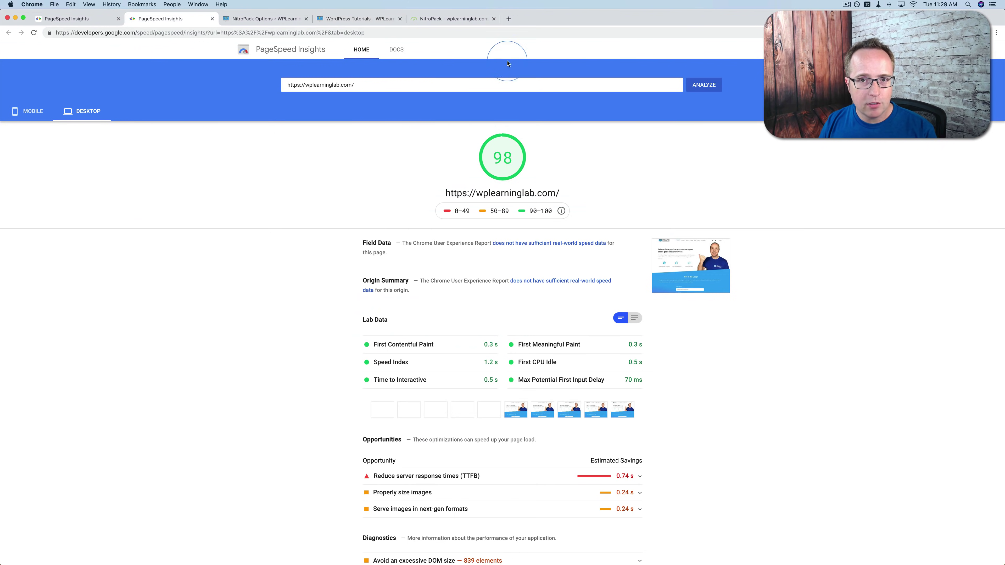
Analyze wplearninglab.com on GTmetrix, getting PageSpeed 100%, YSlow 99% and a 1.5s load time
left_click(509, 19)
type("gtm")
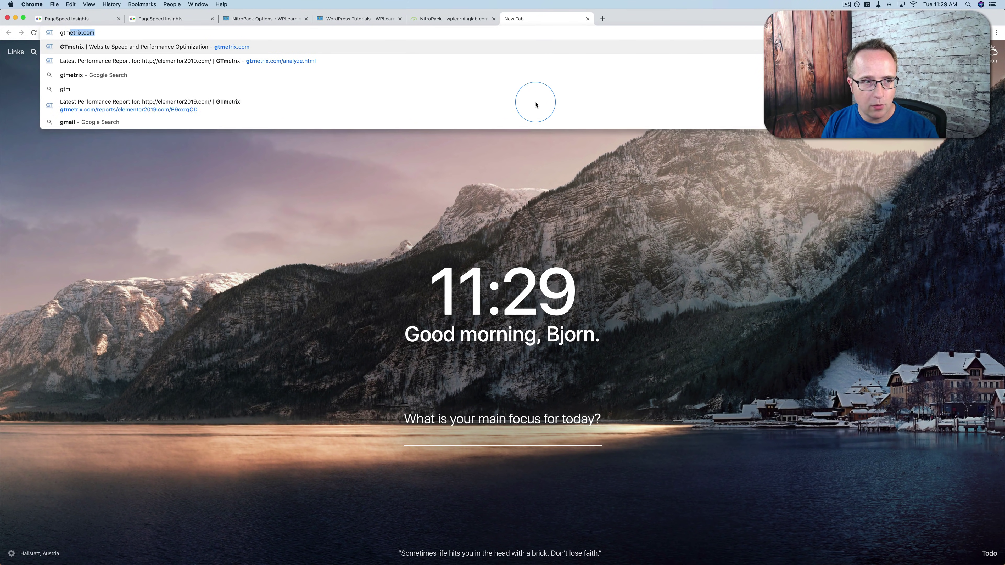
key("Return")
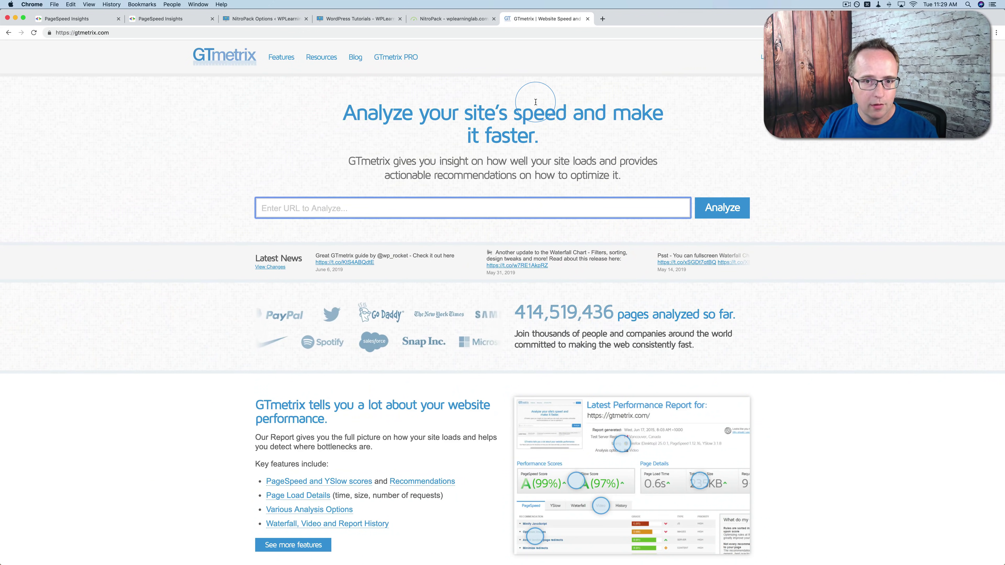
left_click(476, 211)
key("super+v")
left_click(722, 207)
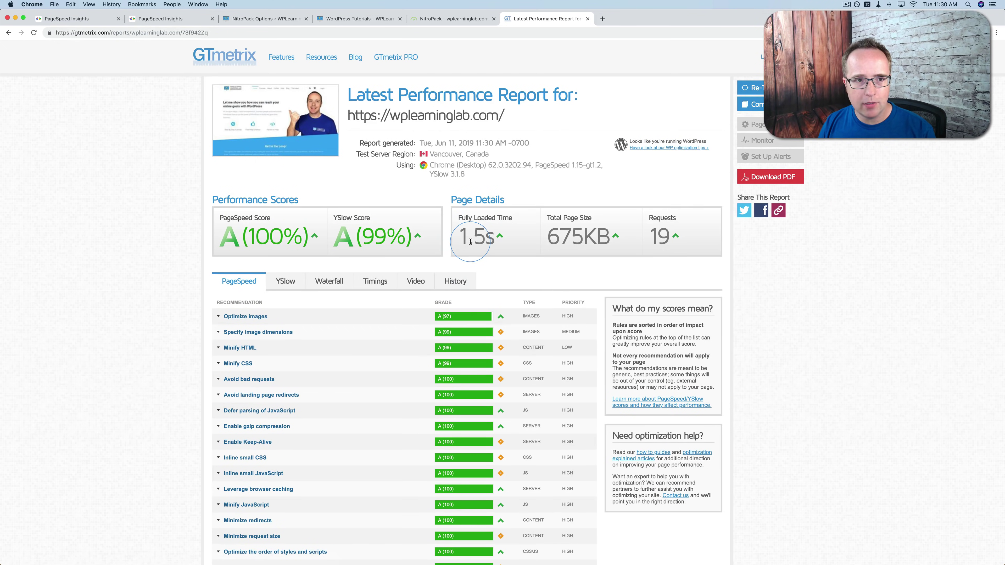
Revisit the new PageSpeed report and switch between its mobile 93 and desktop 98 results
left_click(172, 21)
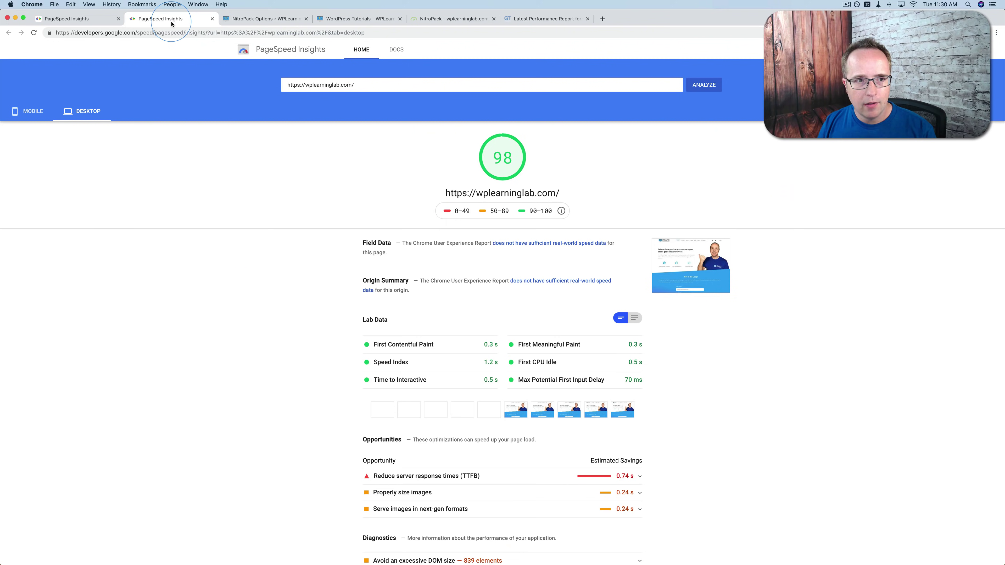
scroll(321, 319, "down", 2)
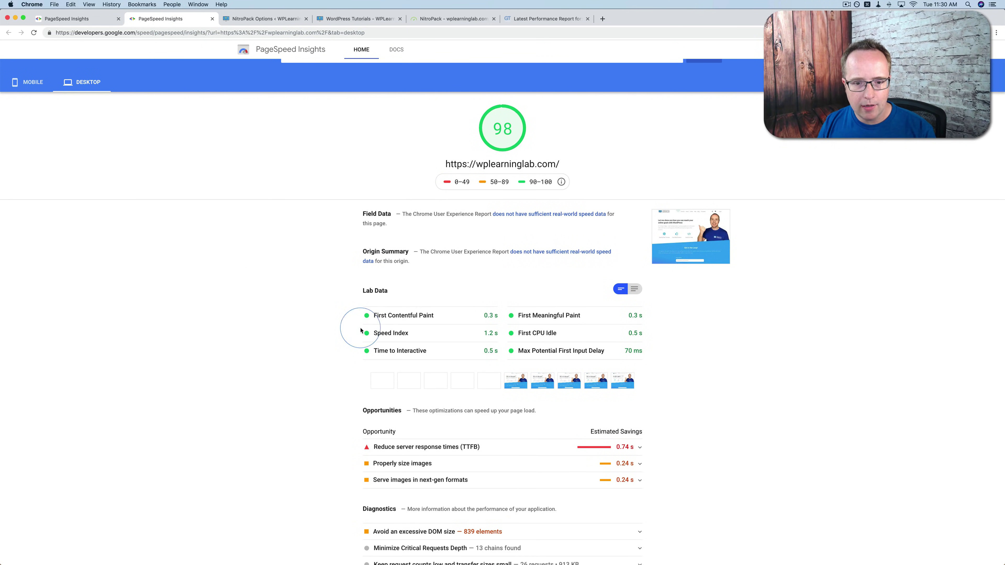
scroll(616, 291, "down", 2)
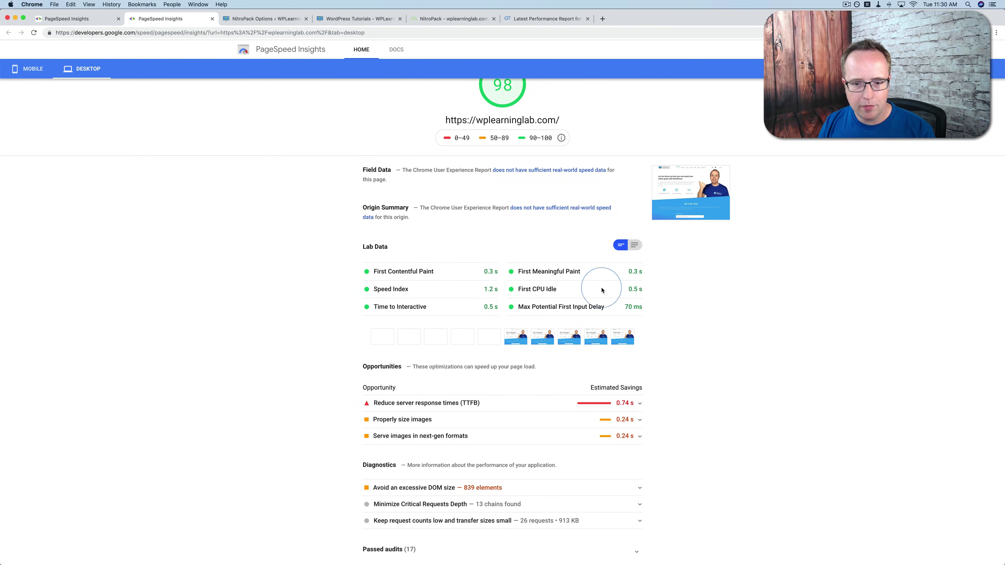
right_click(29, 70)
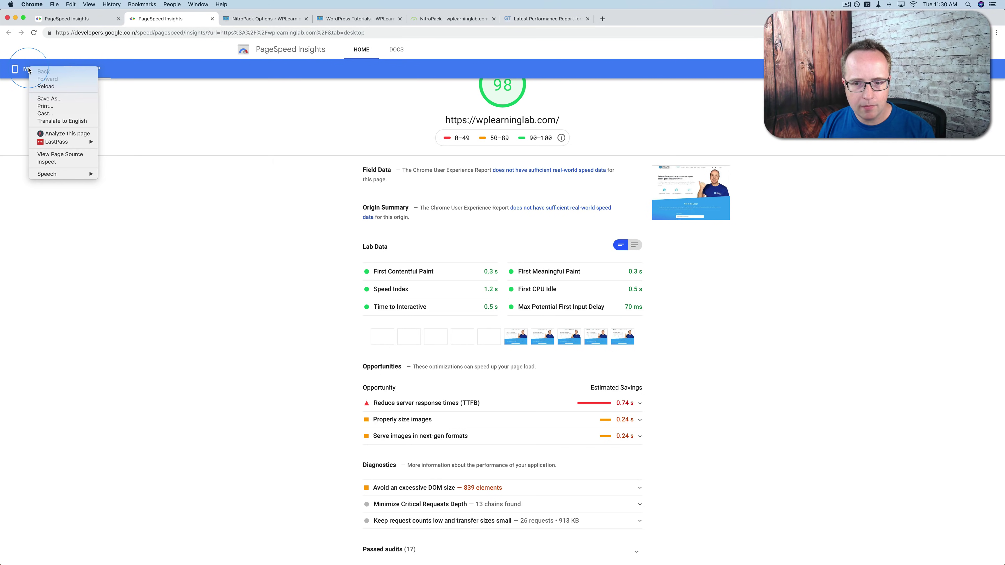
left_click(26, 70)
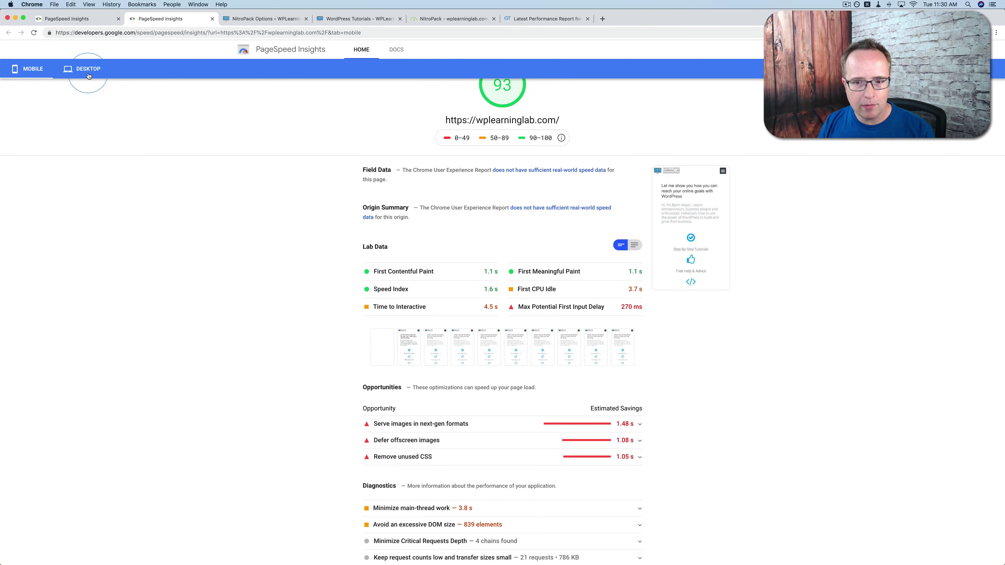
left_click(104, 78)
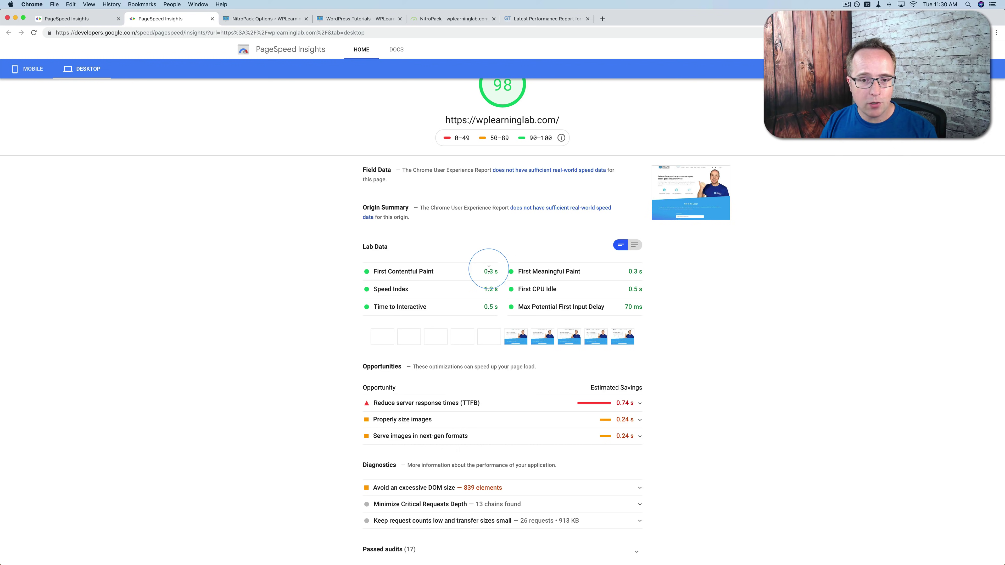
Point out the 0.3 s First Contentful Paint lab timing and GTmetrix's 1.5s fully loaded time
left_click_drag(483, 272, 498, 272)
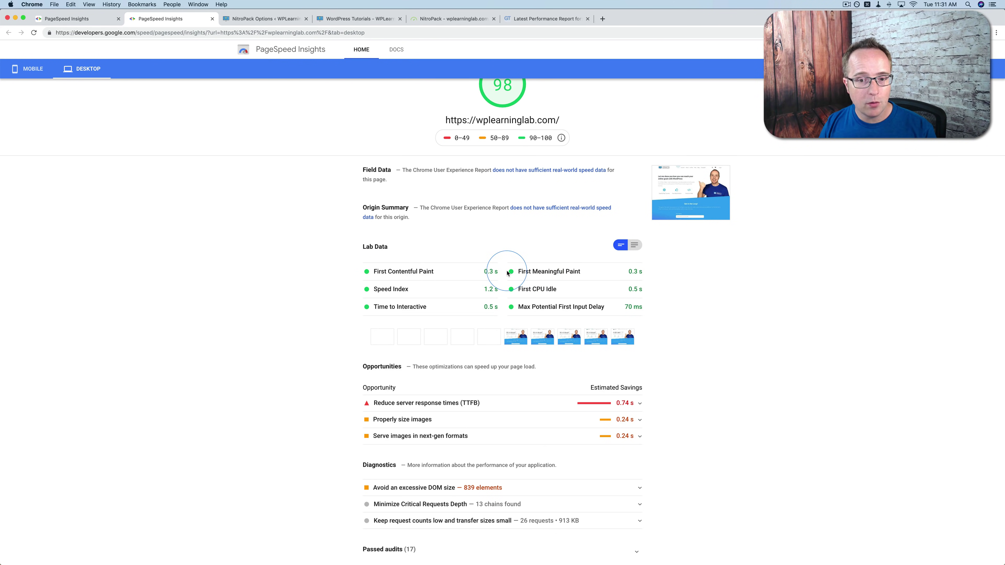
left_click_drag(492, 269, 486, 272)
left_click(484, 273)
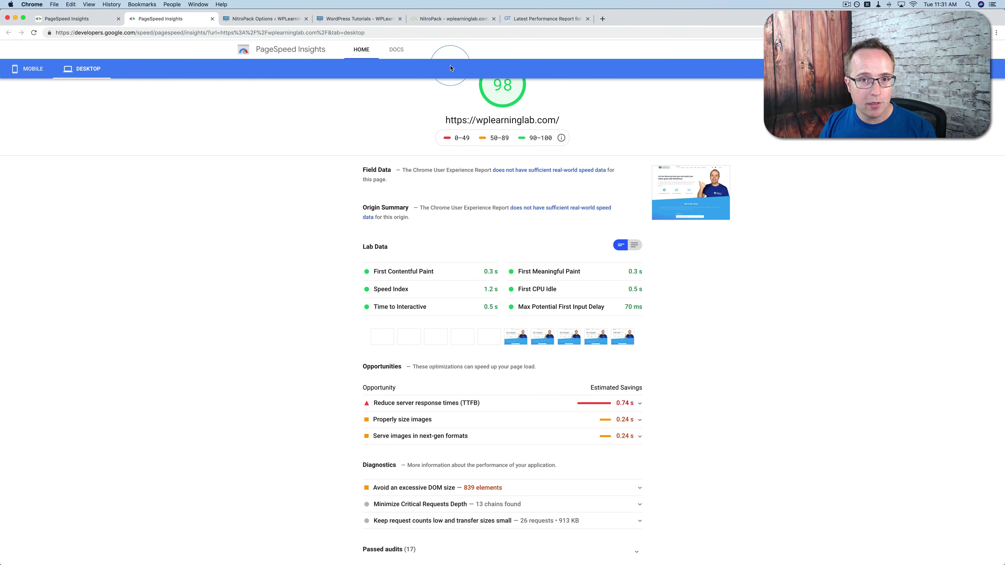
left_click(533, 20)
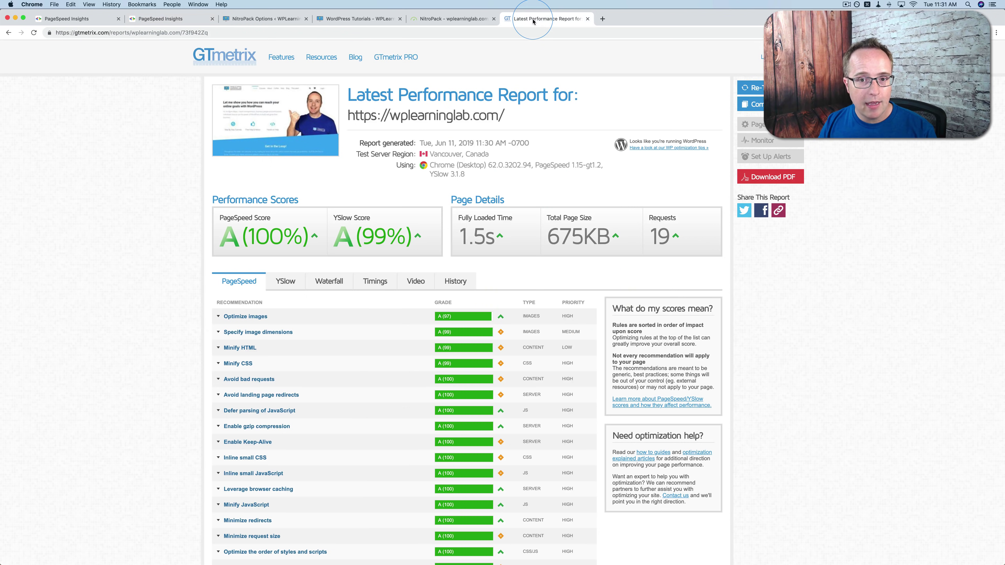
double_click(463, 244)
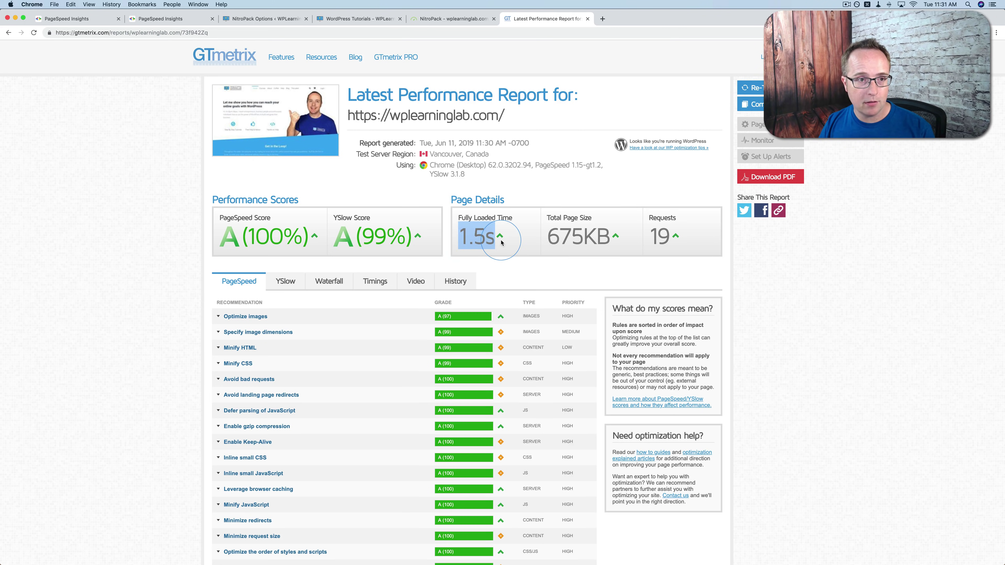
left_click(141, 20)
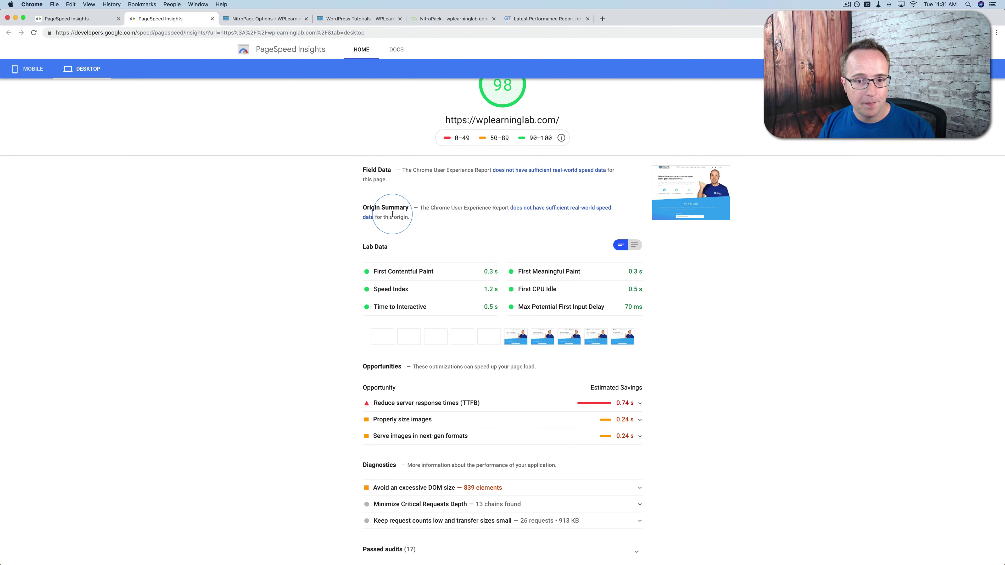
left_click_drag(482, 272, 499, 275)
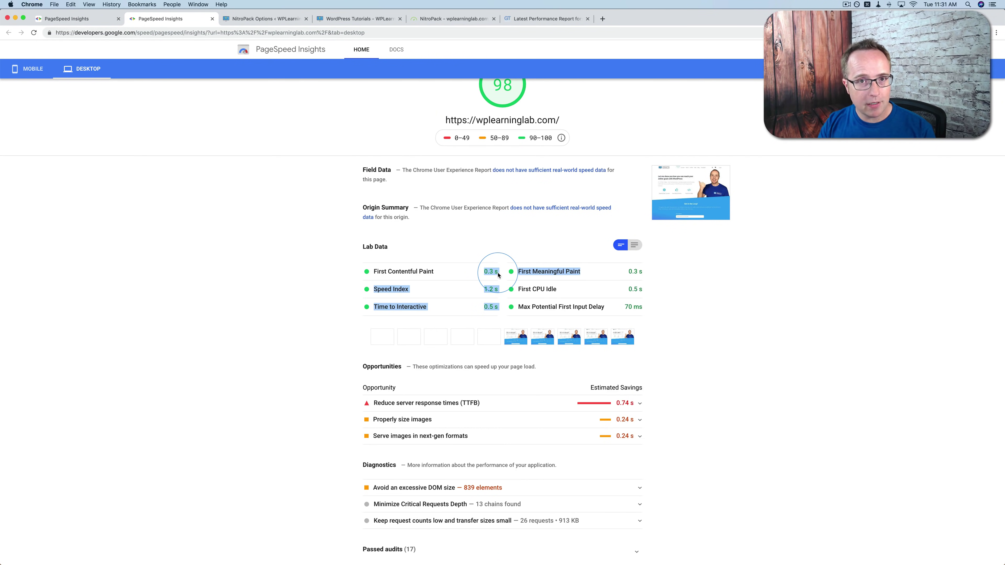
left_click(498, 275)
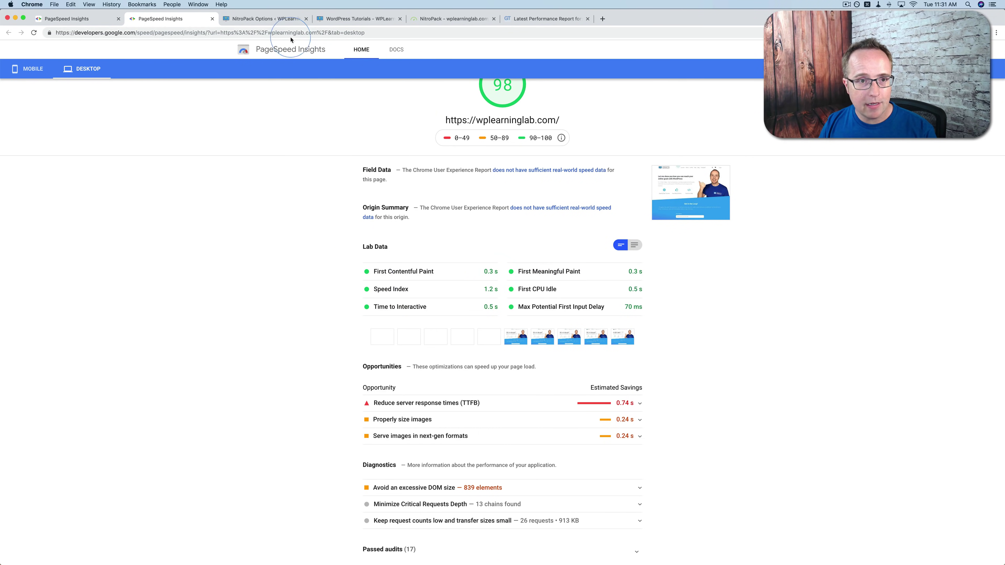
left_click(272, 19)
Flip between the site homepage, WordPress NitroPack options and the NitroPack optimized pages list
left_click(348, 21)
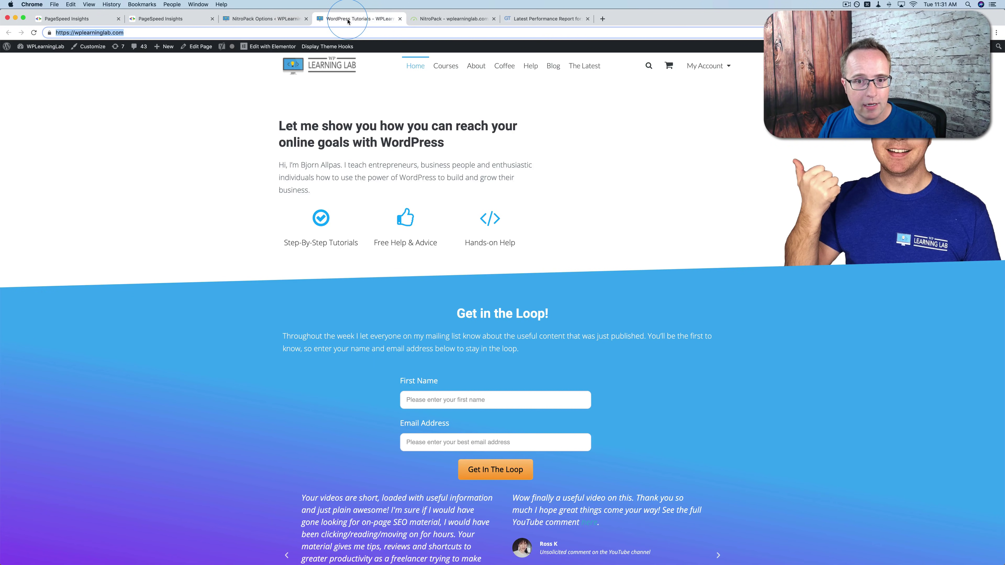
left_click(455, 18)
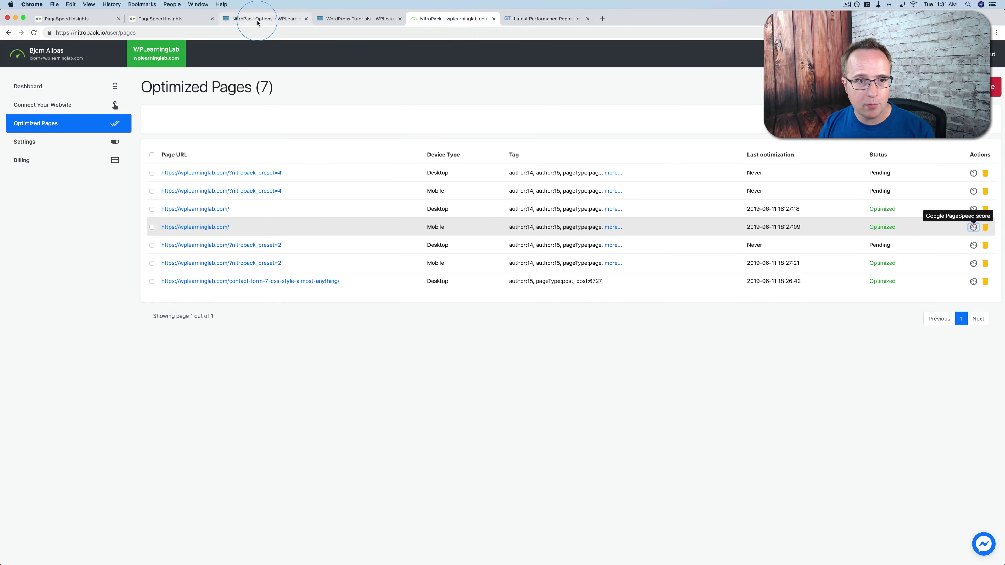
left_click(257, 20)
left_click(348, 18)
left_click(451, 18)
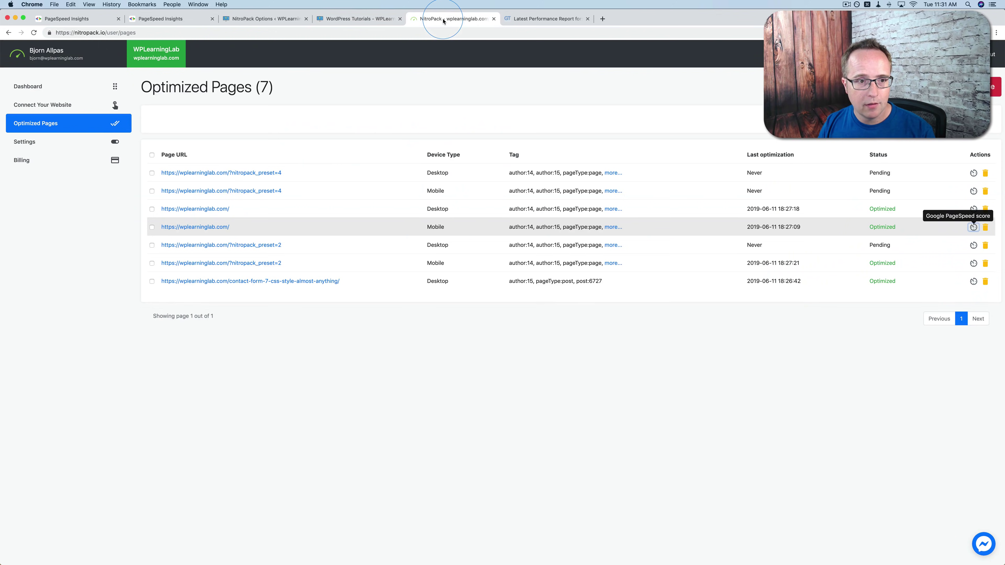
Verify on the Billing page that the site uses the Free plan, then return to the dashboard
left_click(29, 162)
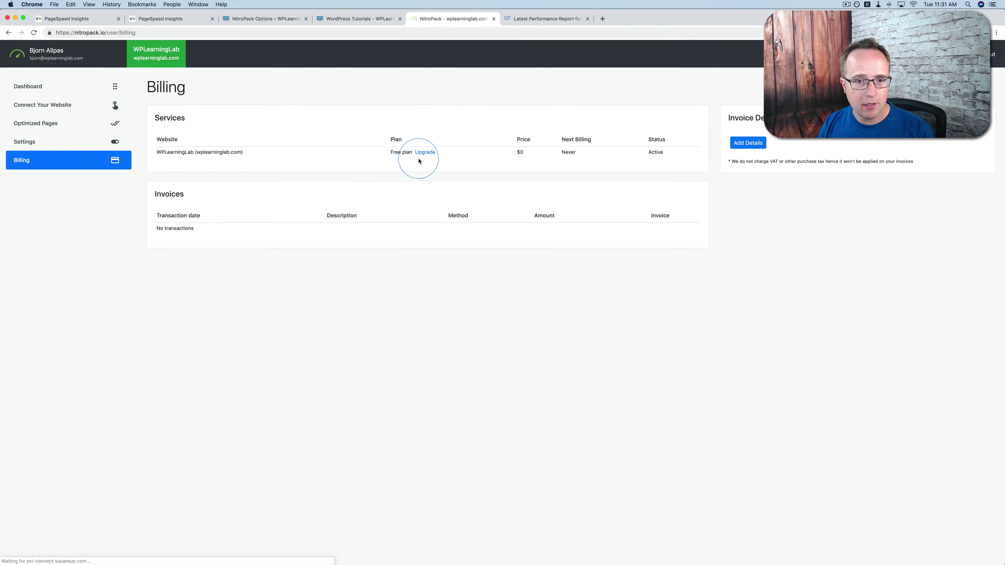
left_click_drag(391, 151, 413, 152)
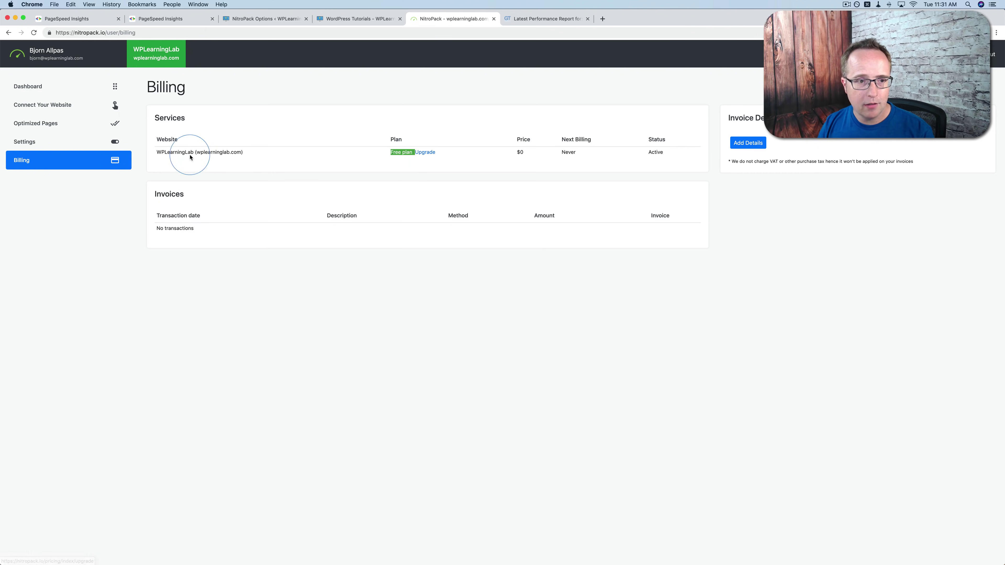
left_click(39, 88)
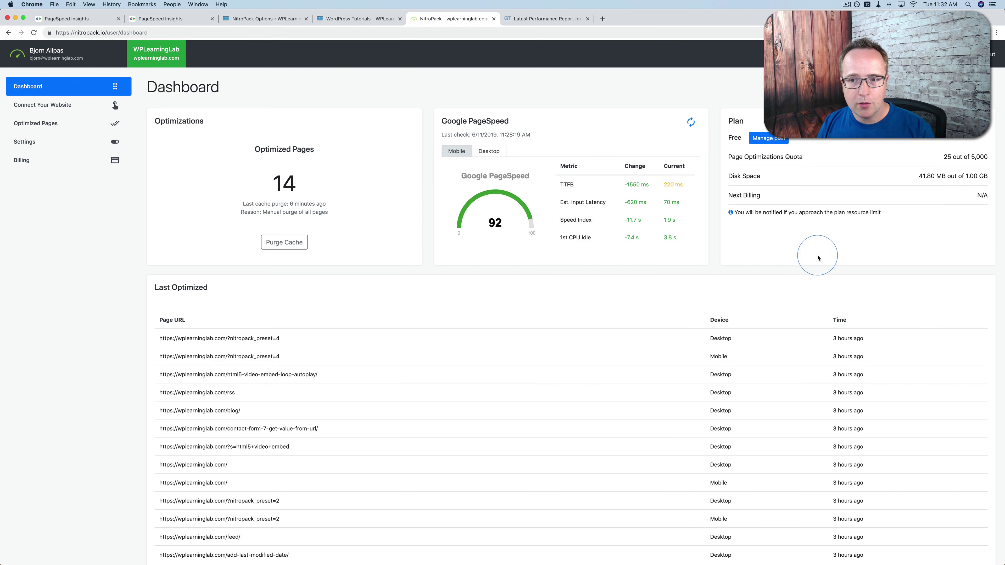
double_click(981, 157)
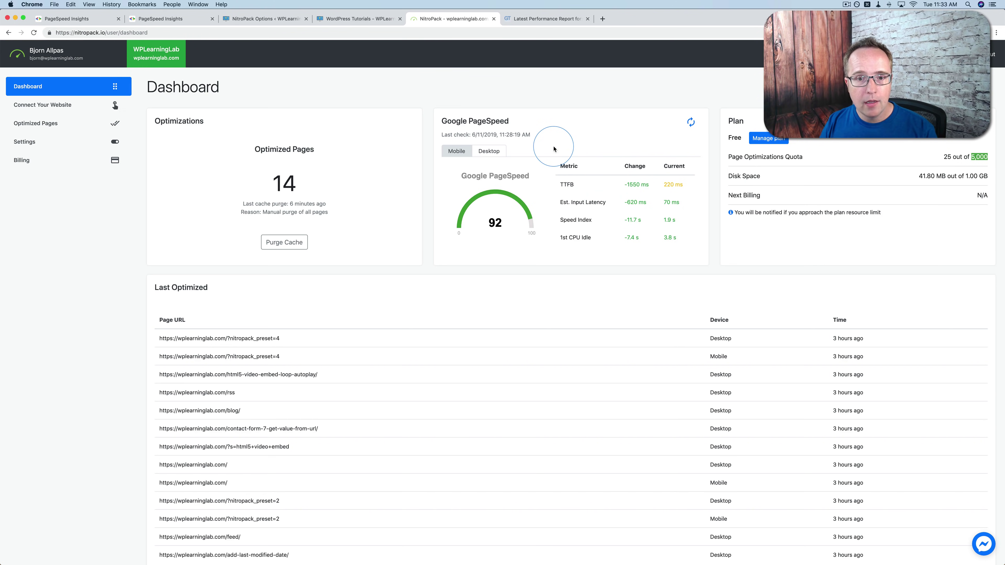
Compare desktop PageSpeed 99 (TTFB -1490 ms) against mobile 92, then go to Manage plan billing
left_click(489, 151)
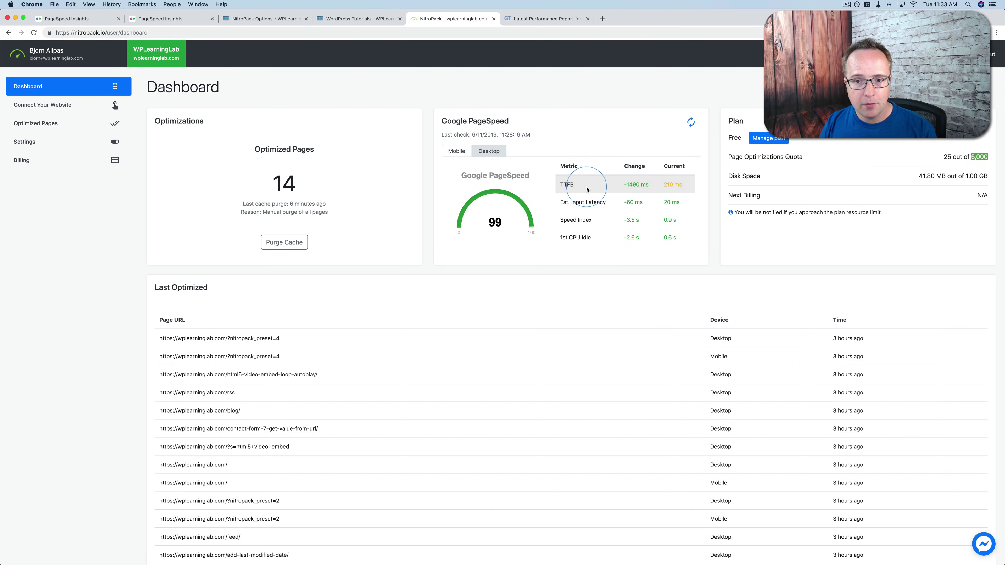
left_click_drag(625, 184, 641, 184)
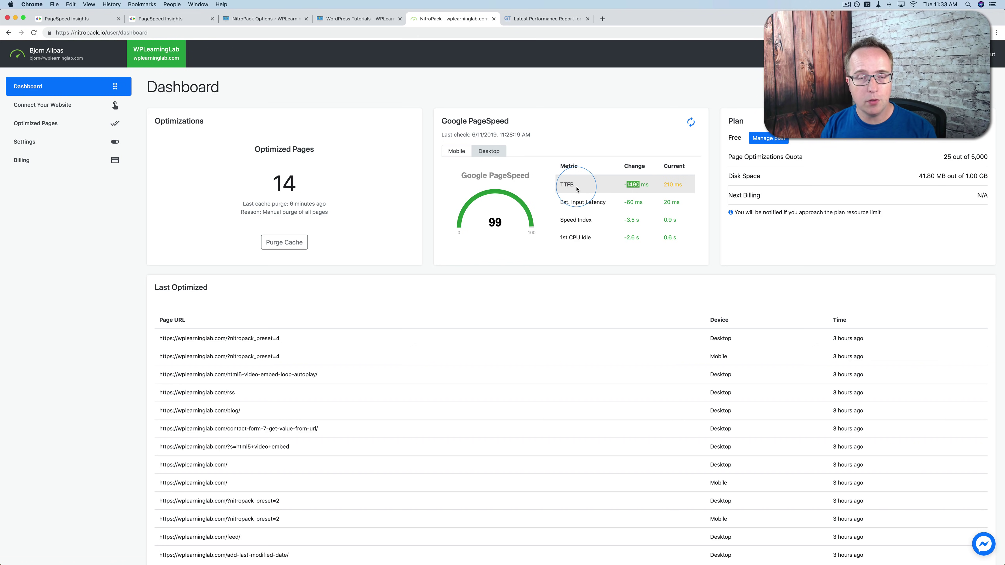
left_click(456, 151)
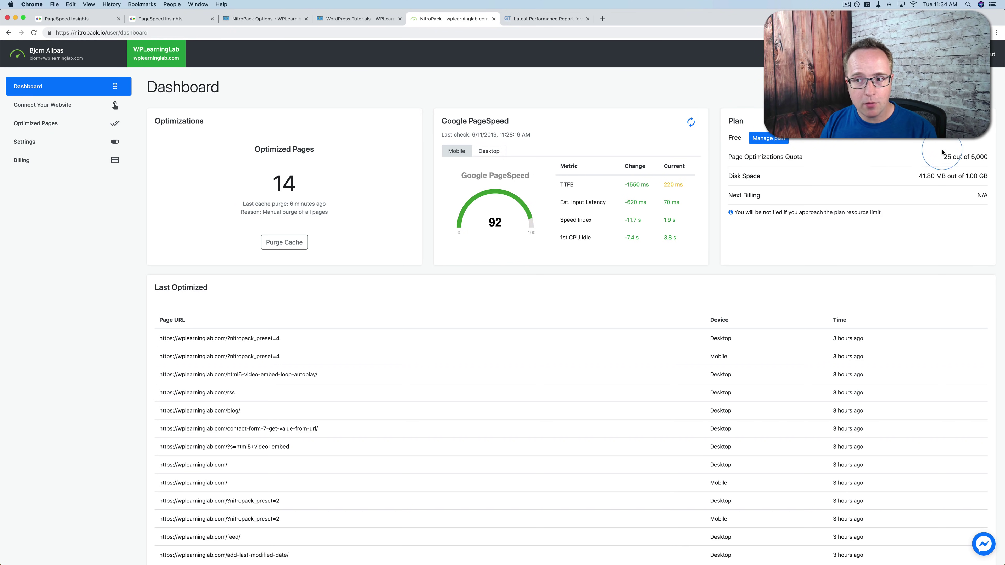
left_click(767, 138)
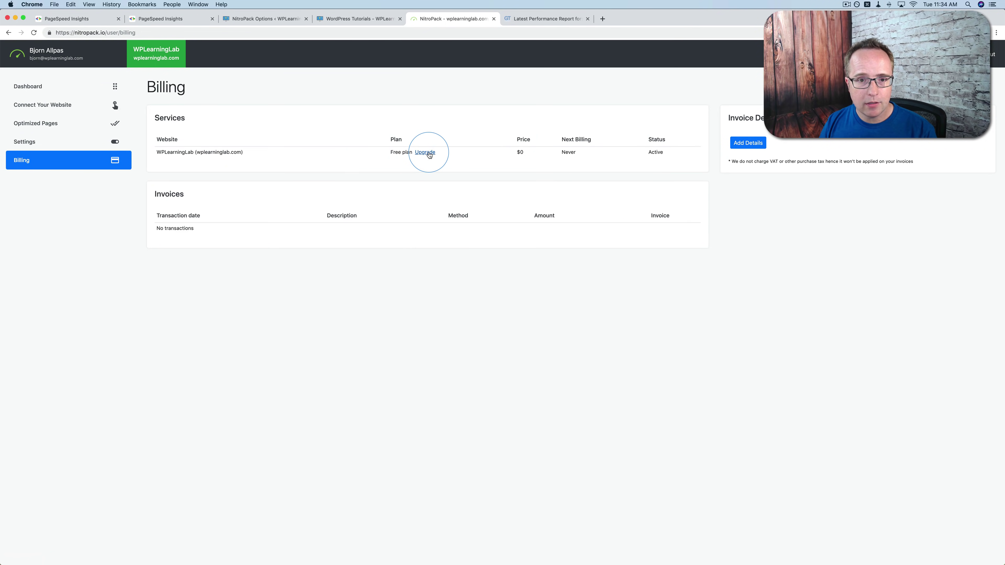
Open Upgrade pricing and compare page limits: Lite 20,000, Regular 50,000, Extra 500,000
left_click(428, 153)
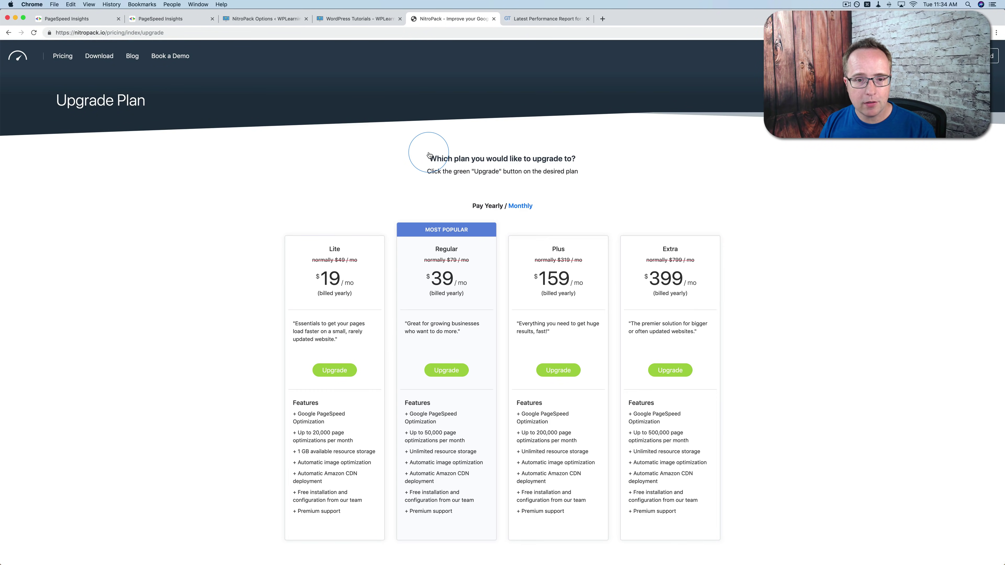
scroll(227, 231, "down", 5)
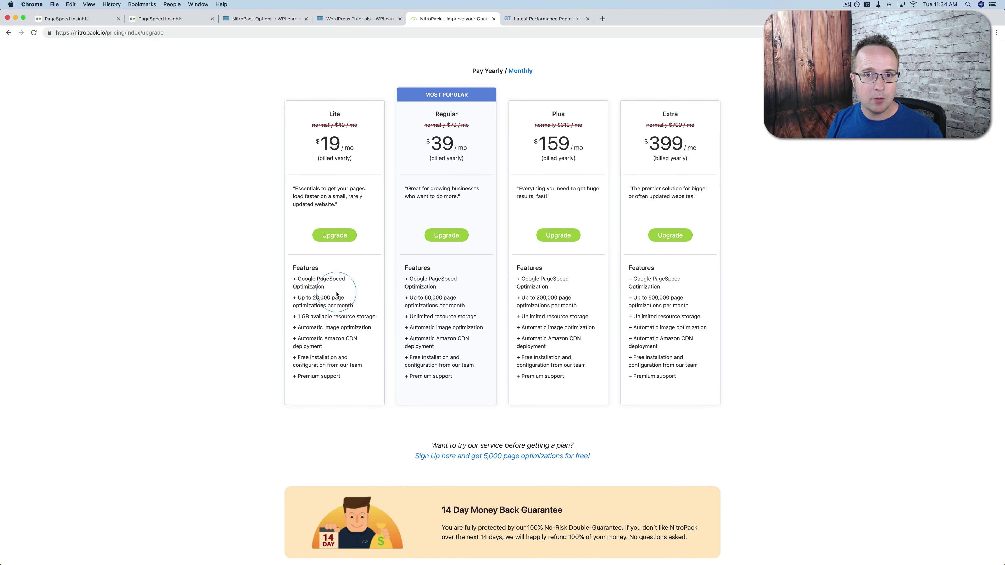
double_click(330, 299)
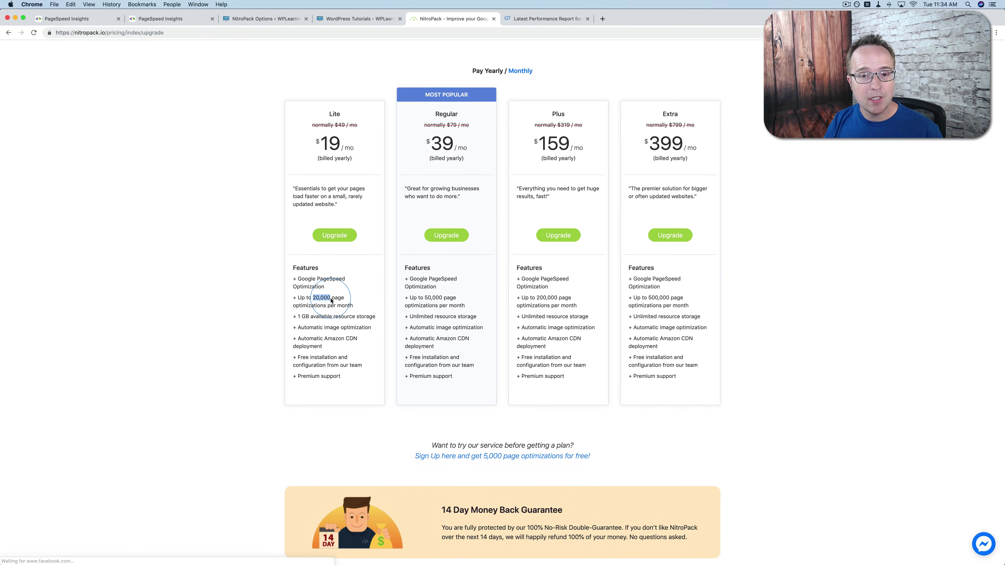
left_click(439, 296)
left_click_drag(439, 296, 419, 298)
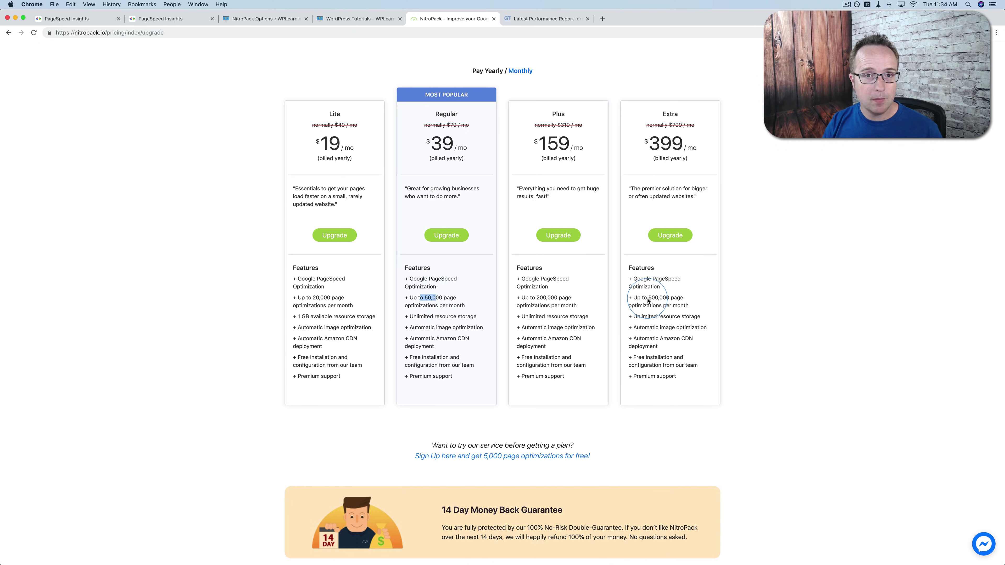
left_click_drag(648, 301, 672, 298)
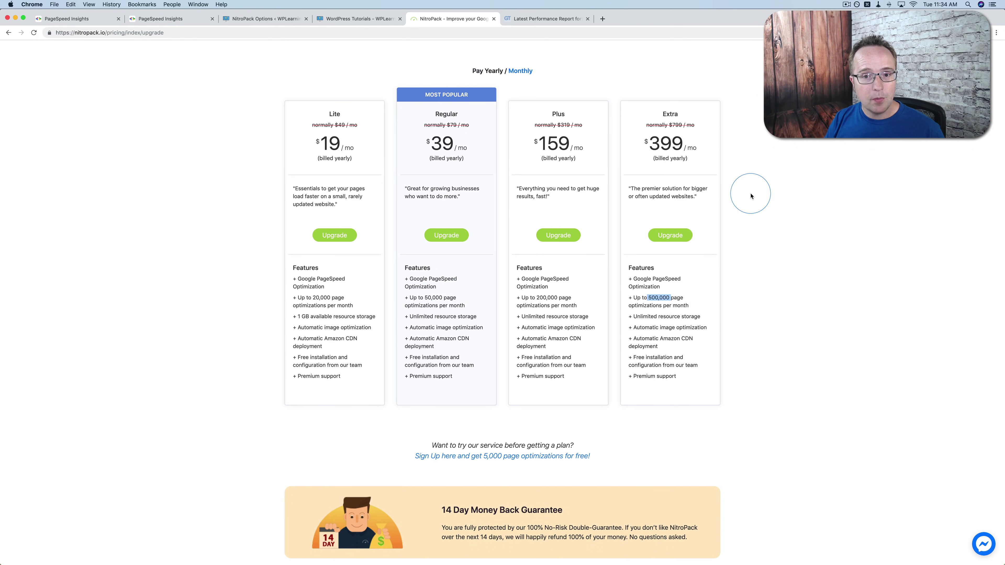
left_click(751, 196)
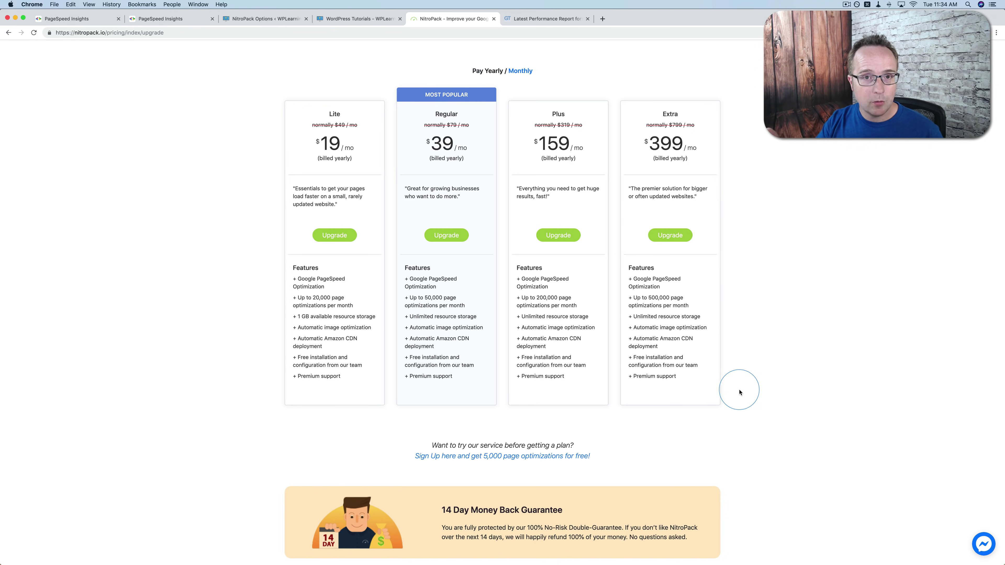
scroll(753, 336, "up", 3)
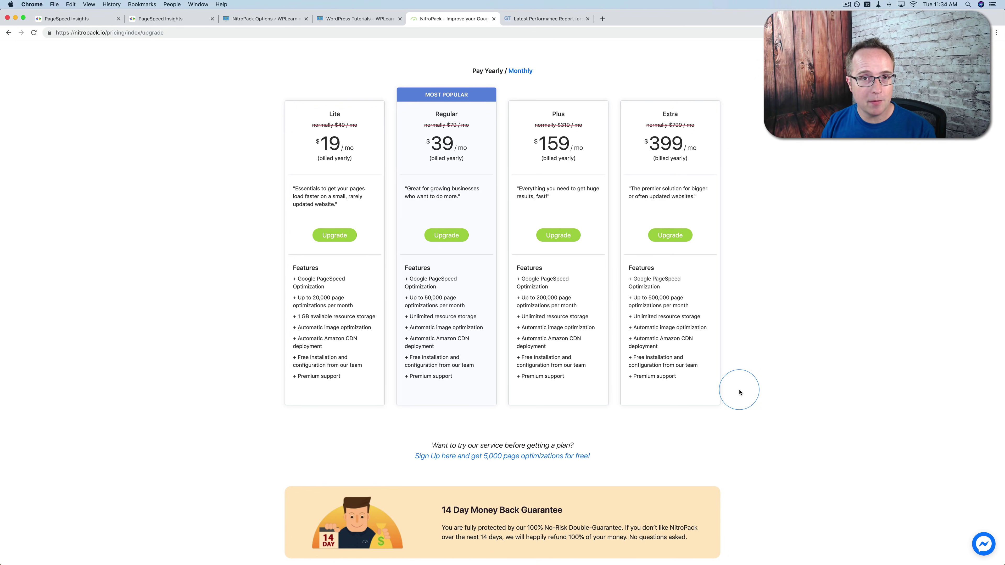
scroll(739, 391, "up", 2)
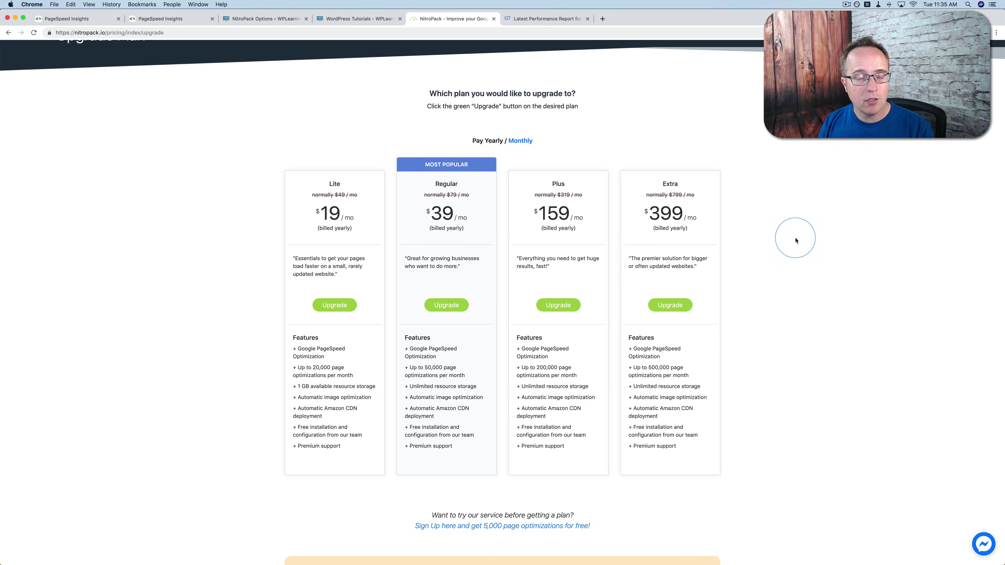